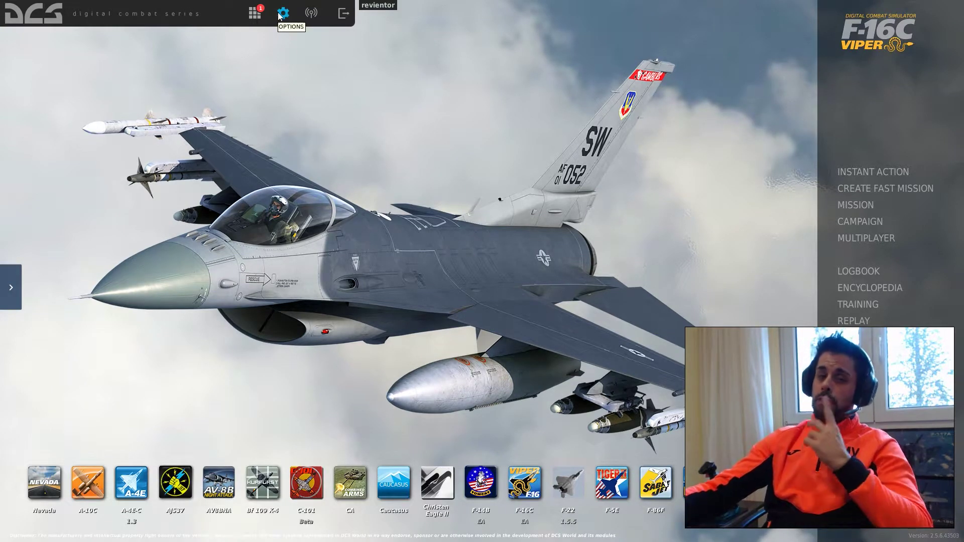
Open the simulator's options and review the system graphics settings, including the available Heat Blur choices.
click(279, 14)
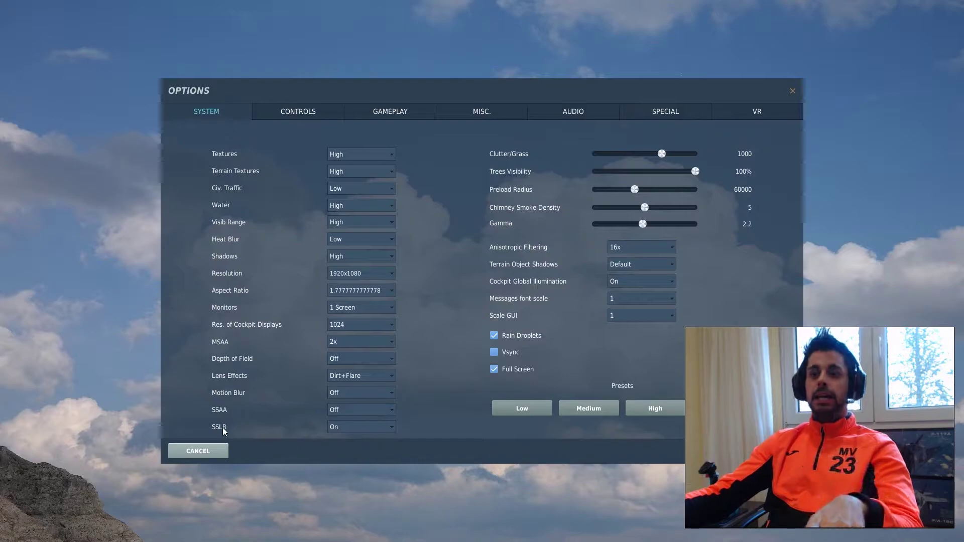
click(359, 428)
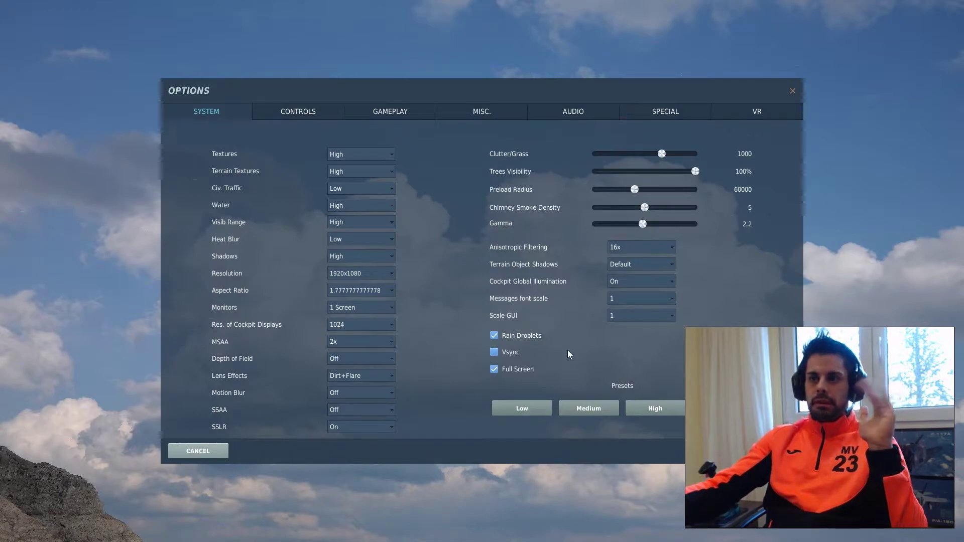
click(360, 239)
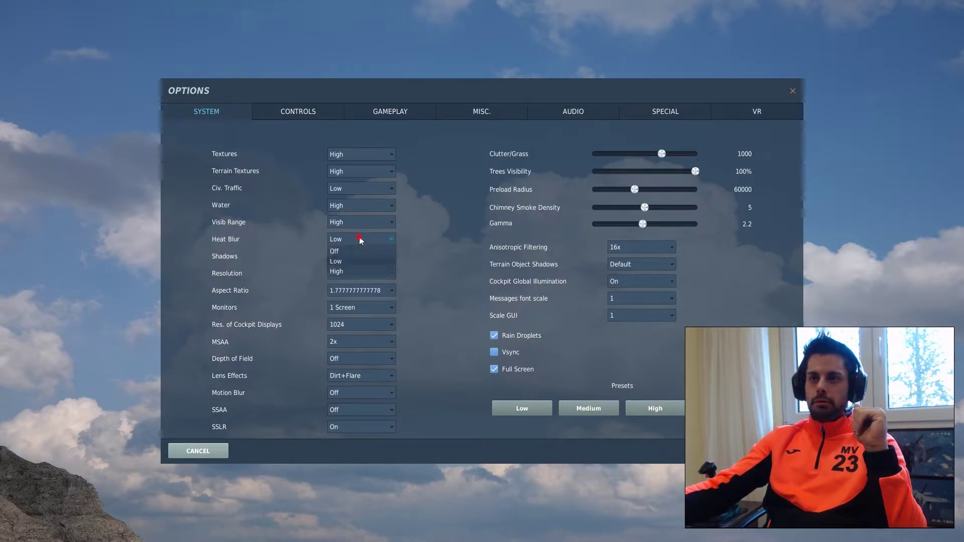
click(359, 239)
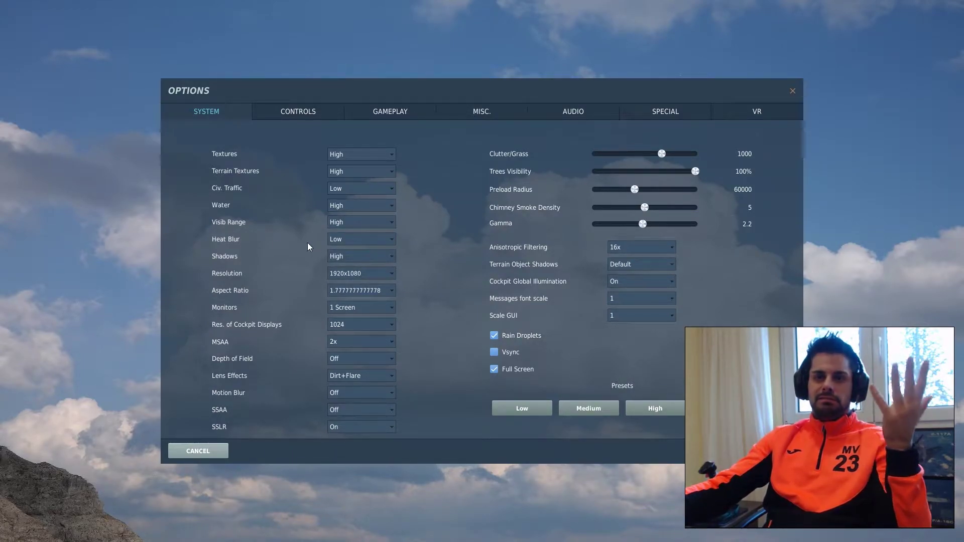
Open the control settings for F/A-18C Game and dismiss the tip about assigning commands.
click(297, 111)
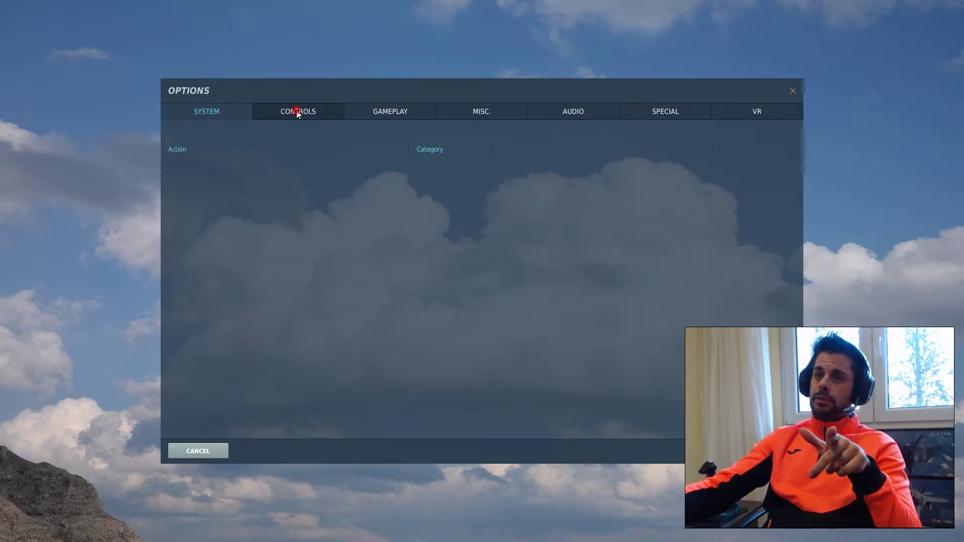
drag(419, 157, 161, 162)
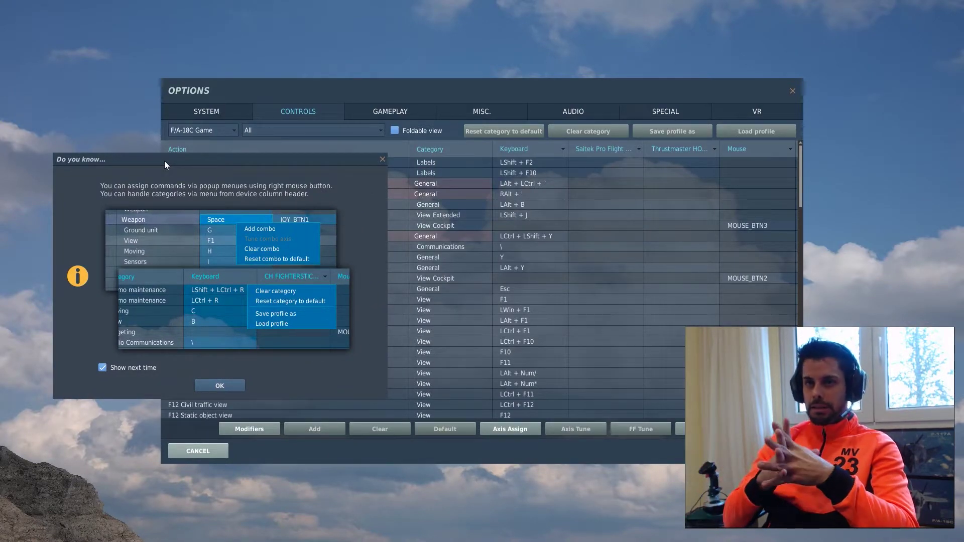
click(103, 369)
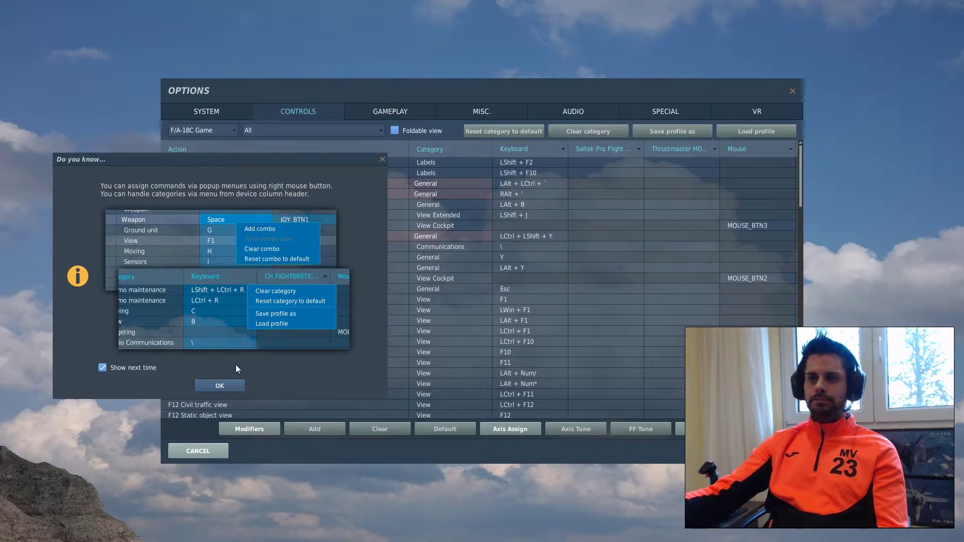
click(225, 387)
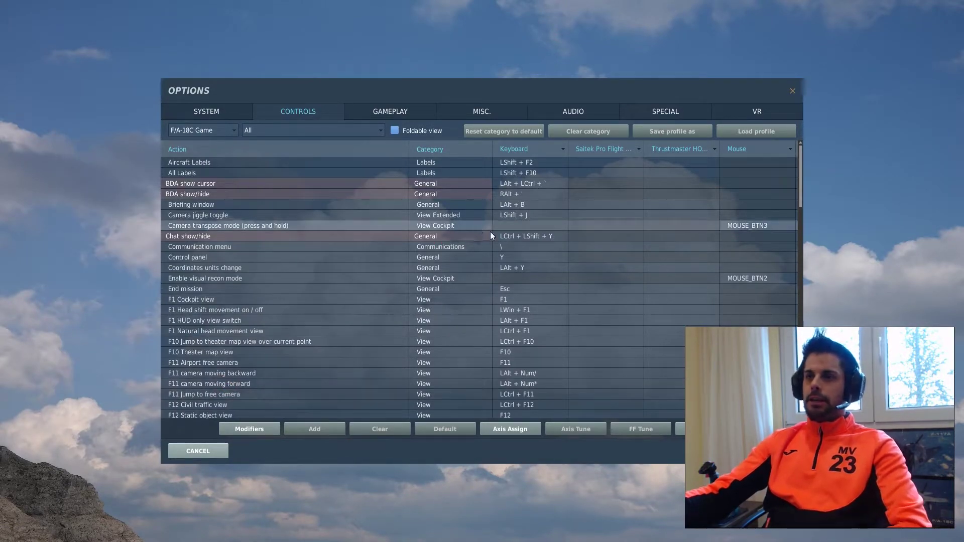
Examine the add-assignment panel for the Briefing window action on the Saitek rudder pedals, cancelling without adding a binding.
click(592, 213)
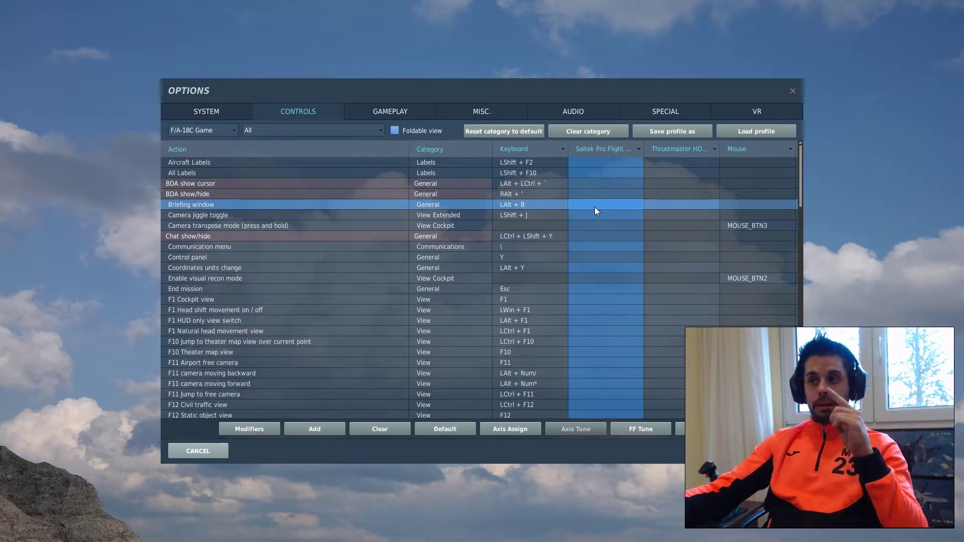
double_click(596, 209)
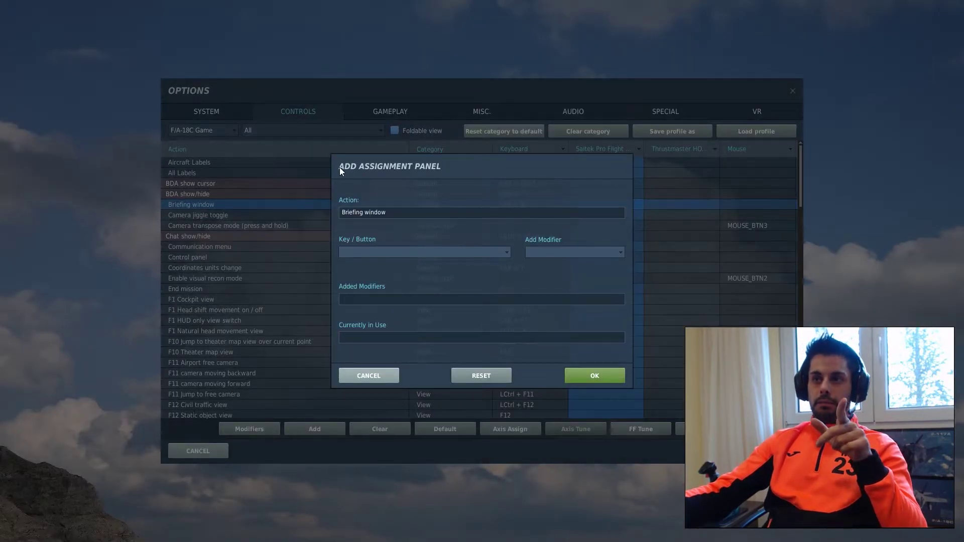
click(367, 377)
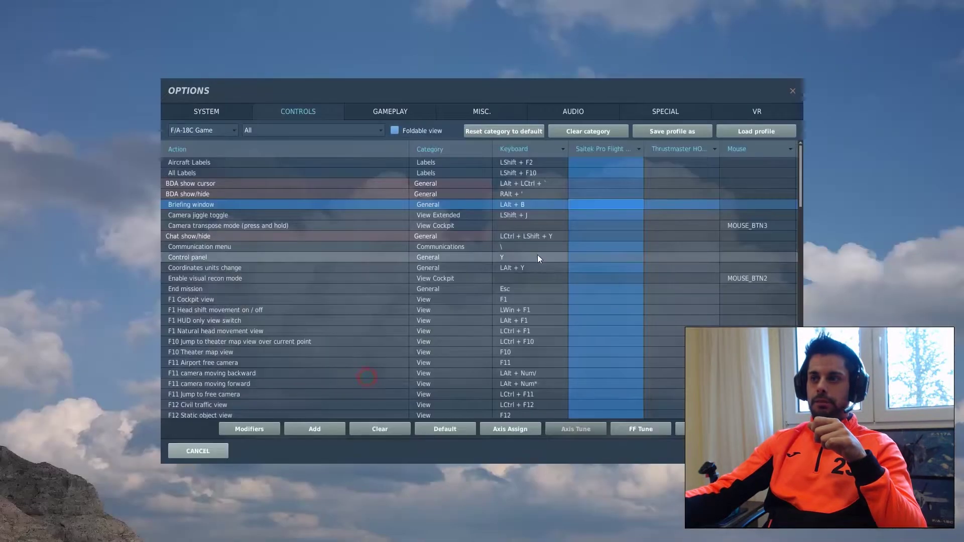
right_click(588, 206)
click(614, 215)
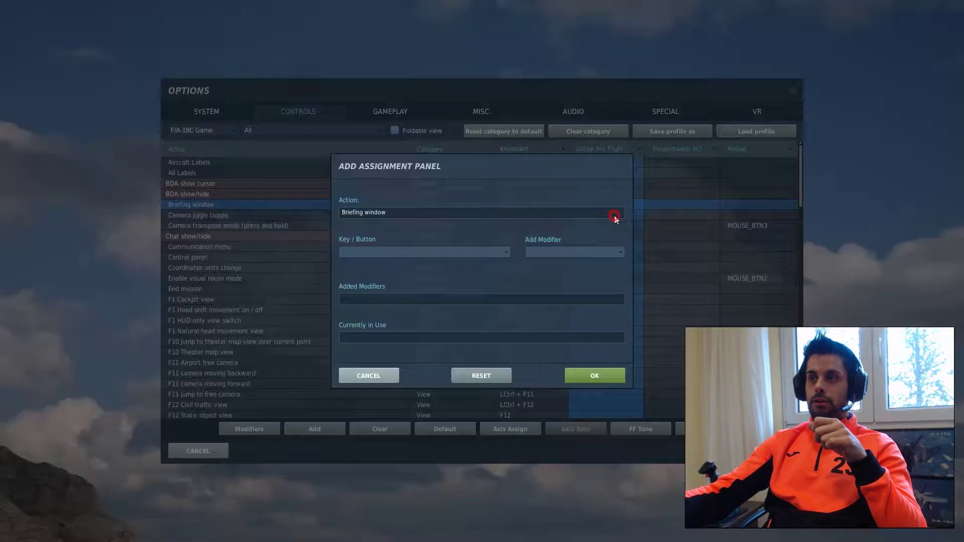
click(381, 371)
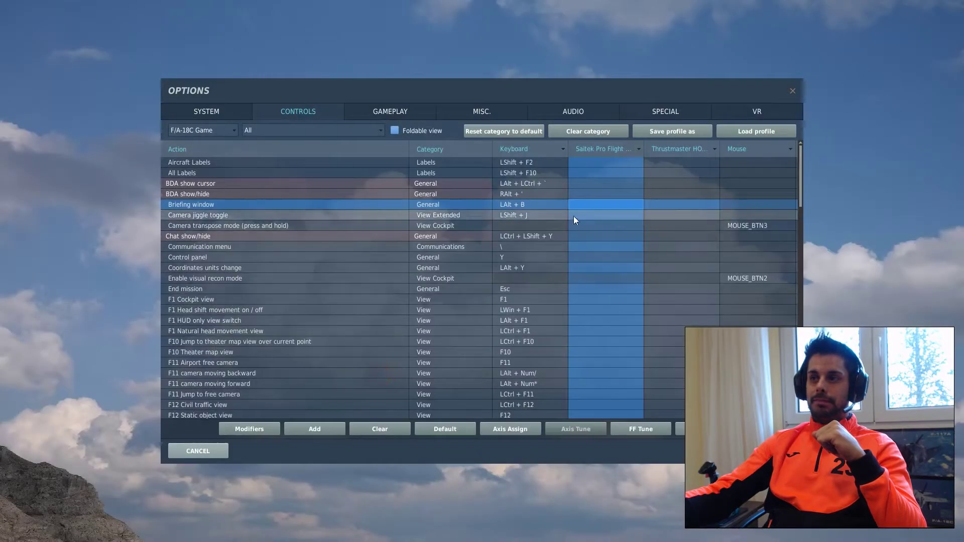
click(327, 430)
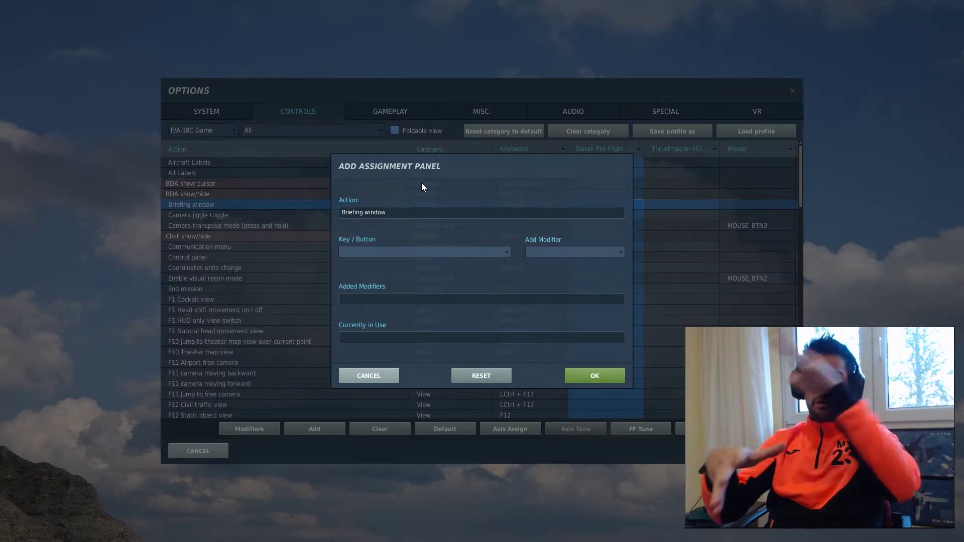
click(383, 376)
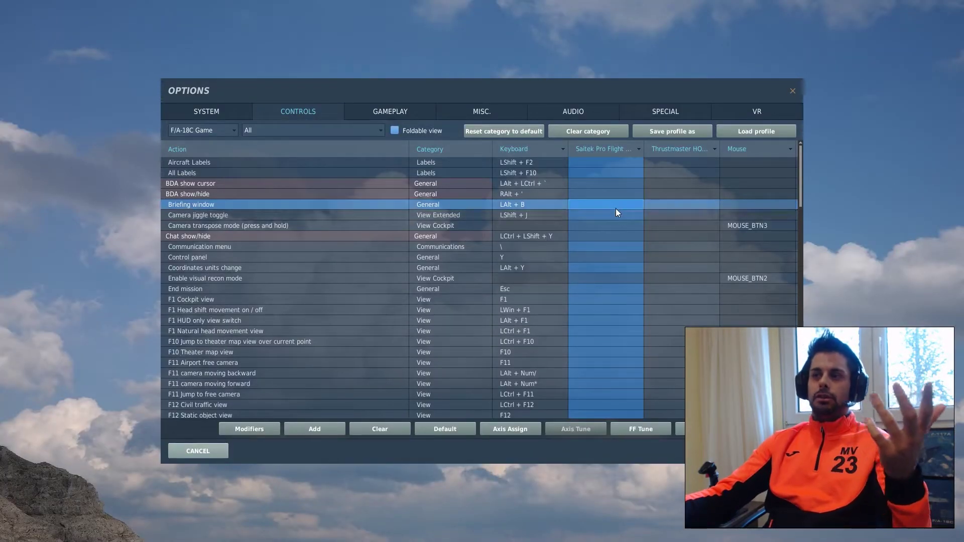
Clear the Saitek rudder pedals' combo for the Briefing window action.
right_click(616, 207)
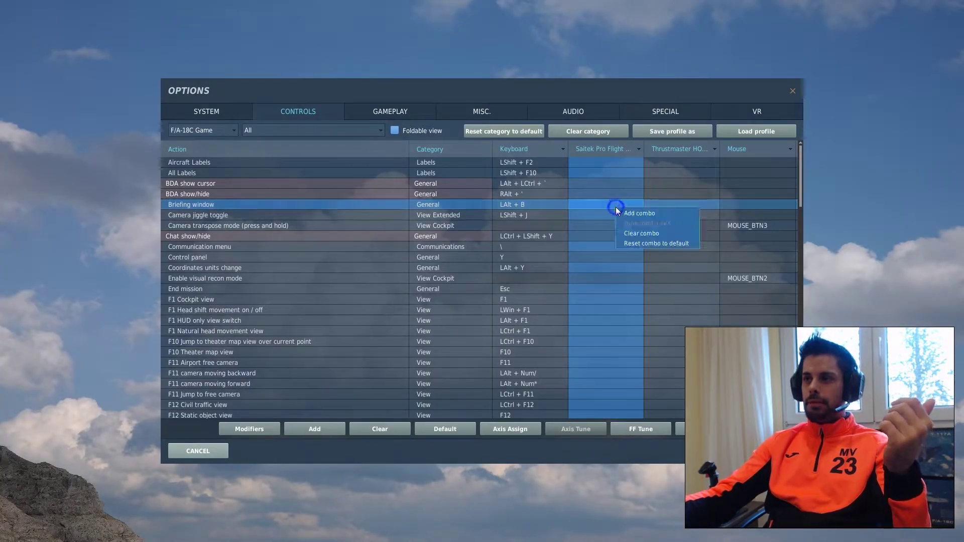
click(638, 235)
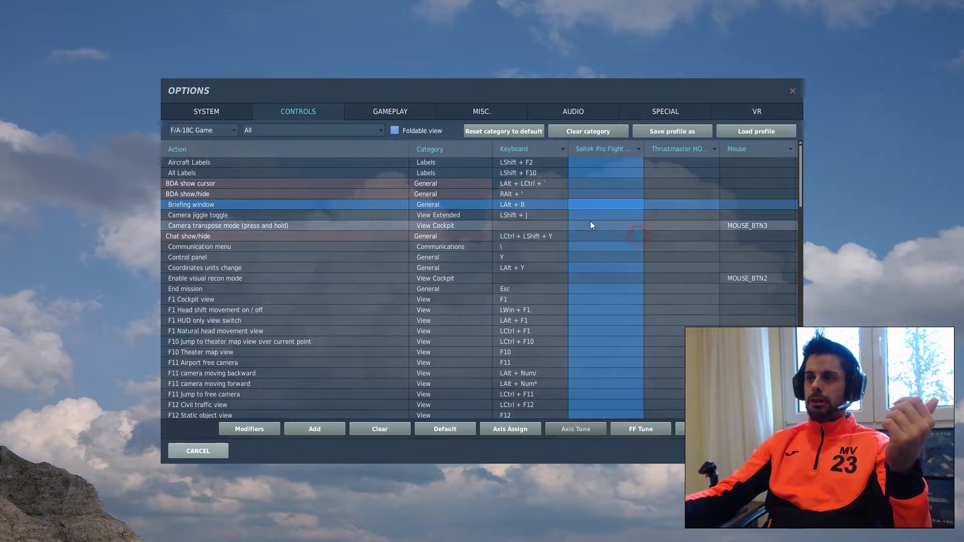
click(586, 215)
click(744, 225)
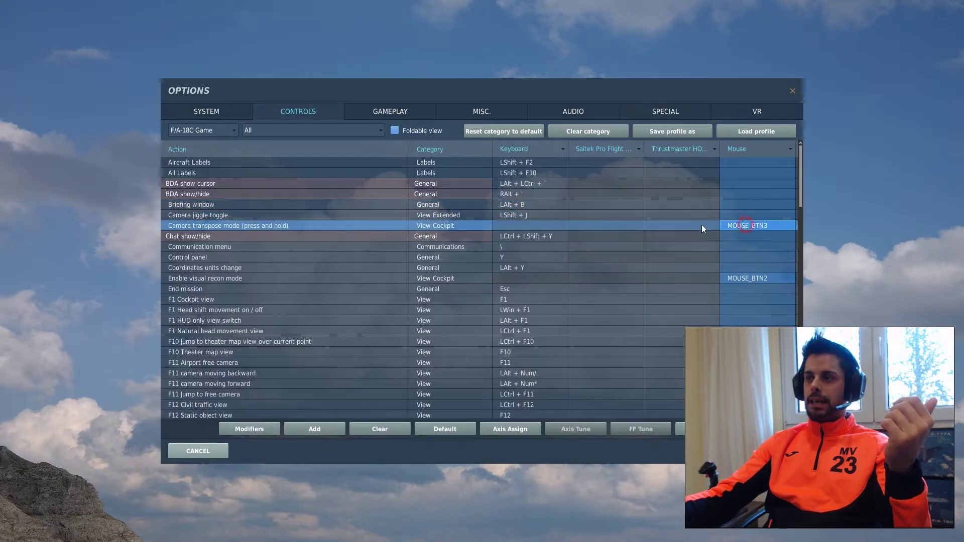
click(565, 214)
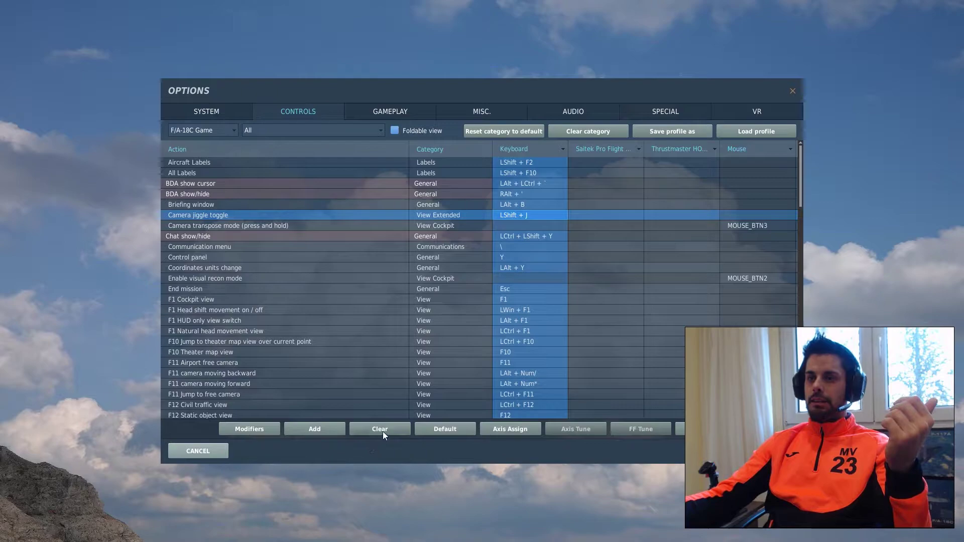
click(620, 216)
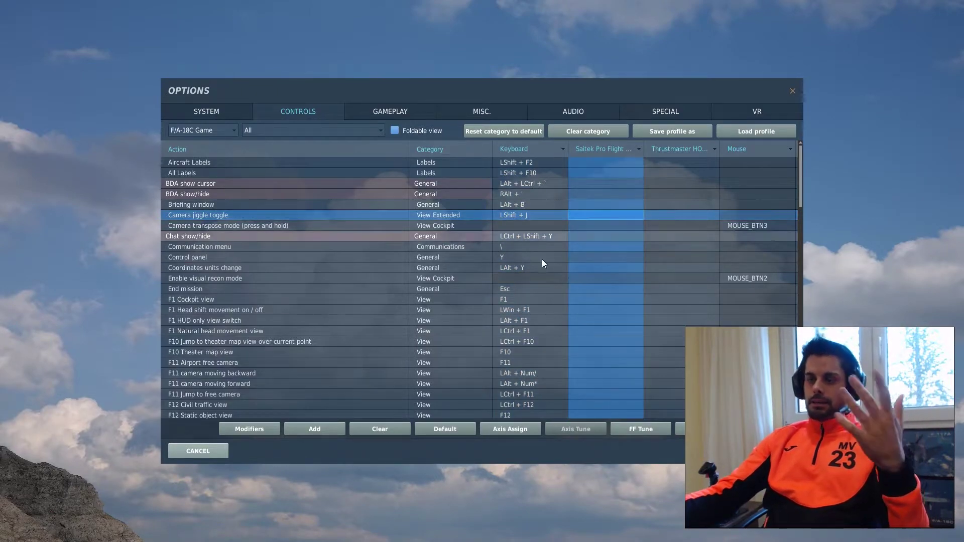
Keep the category filter of the plain command list at All and switch the list to foldable view.
click(409, 131)
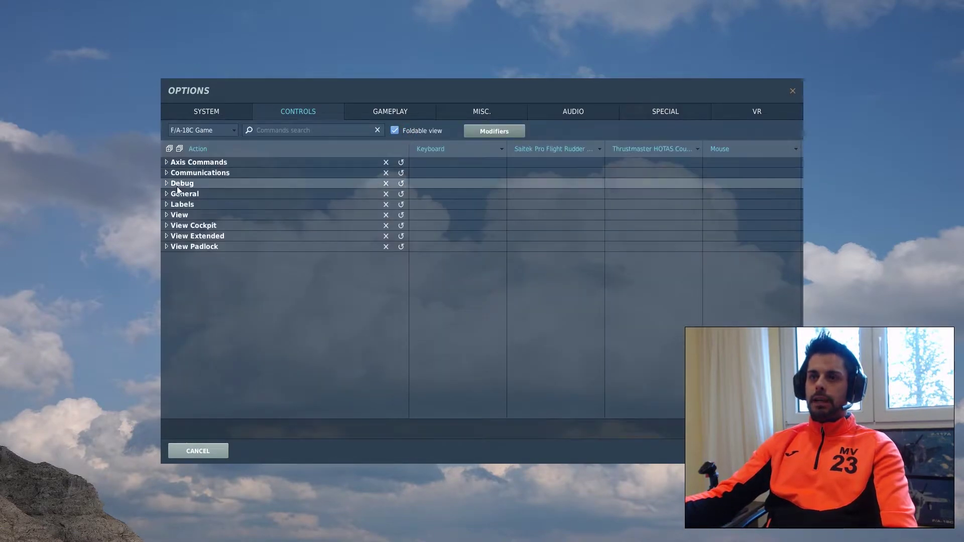
click(430, 130)
click(294, 130)
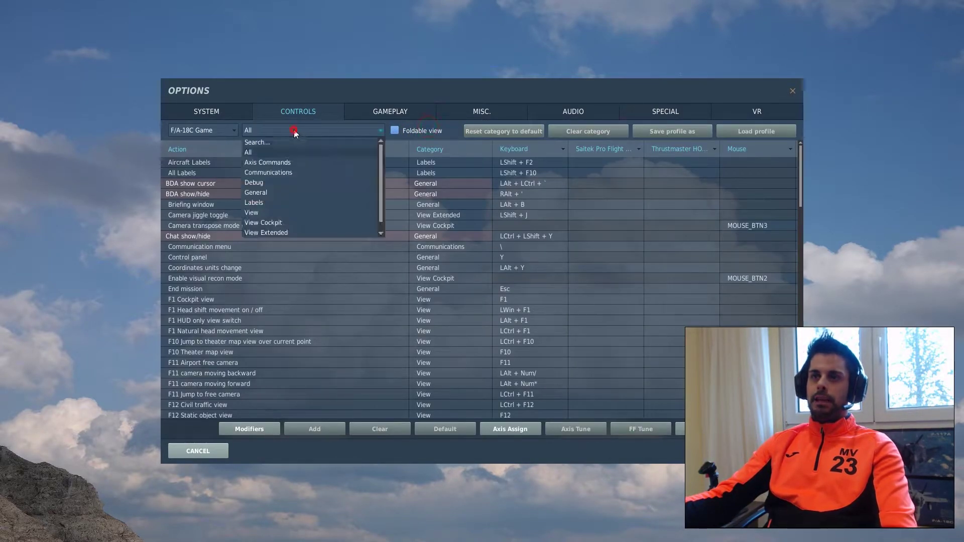
click(278, 150)
click(429, 130)
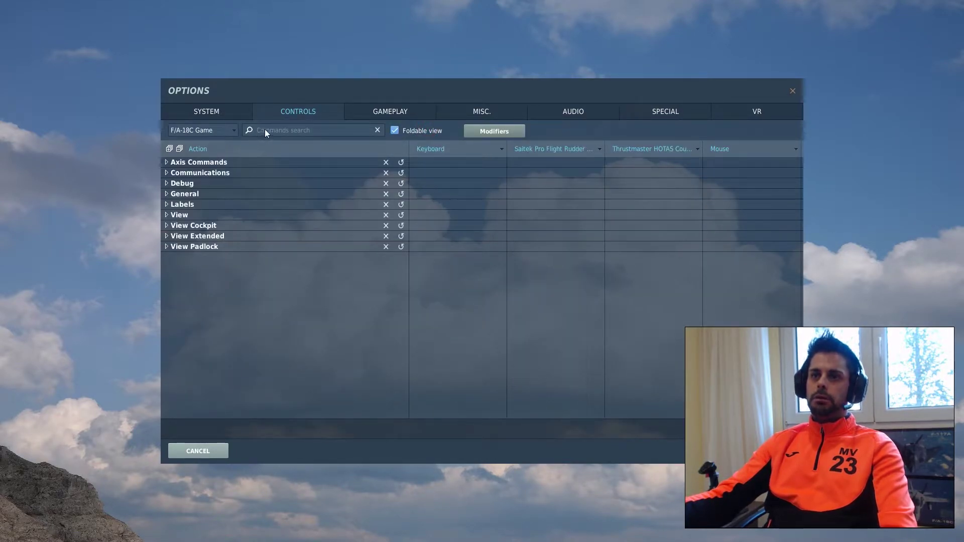
click(289, 131)
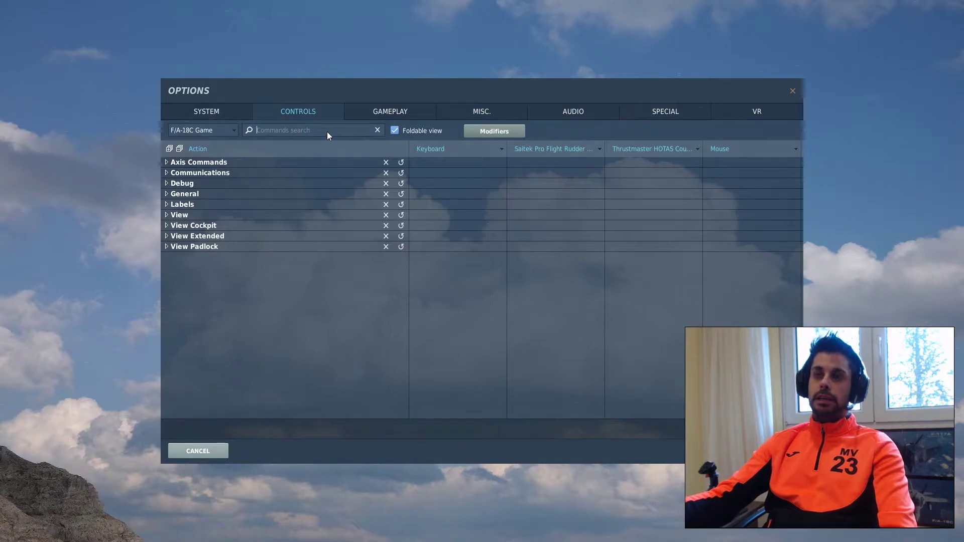
Expand the Axis Commands category and then all categories to examine the commands and their current assignments.
click(166, 162)
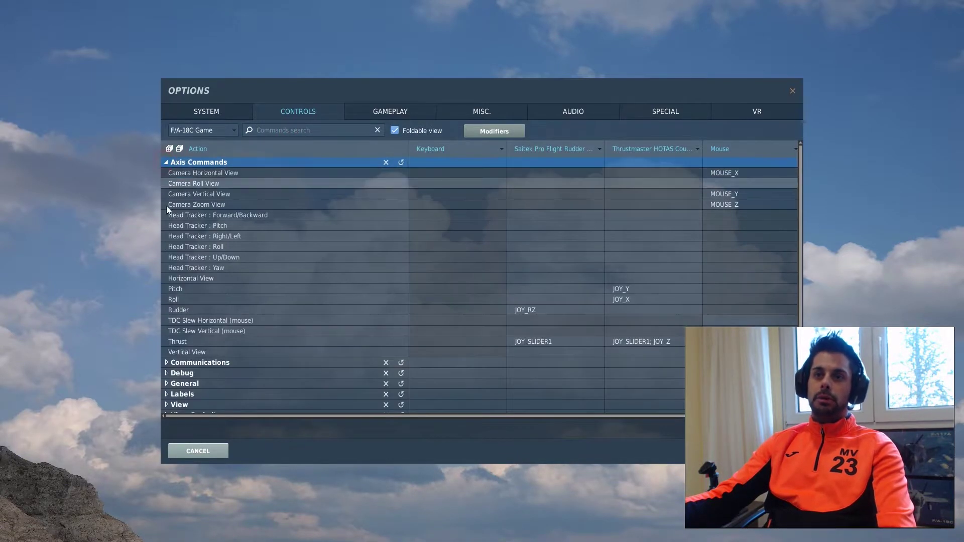
click(165, 169)
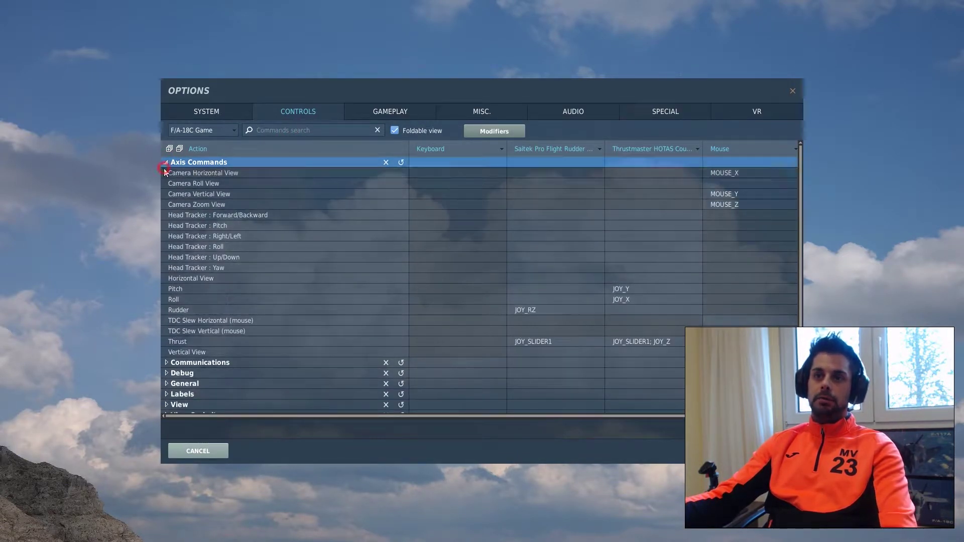
click(166, 162)
click(179, 148)
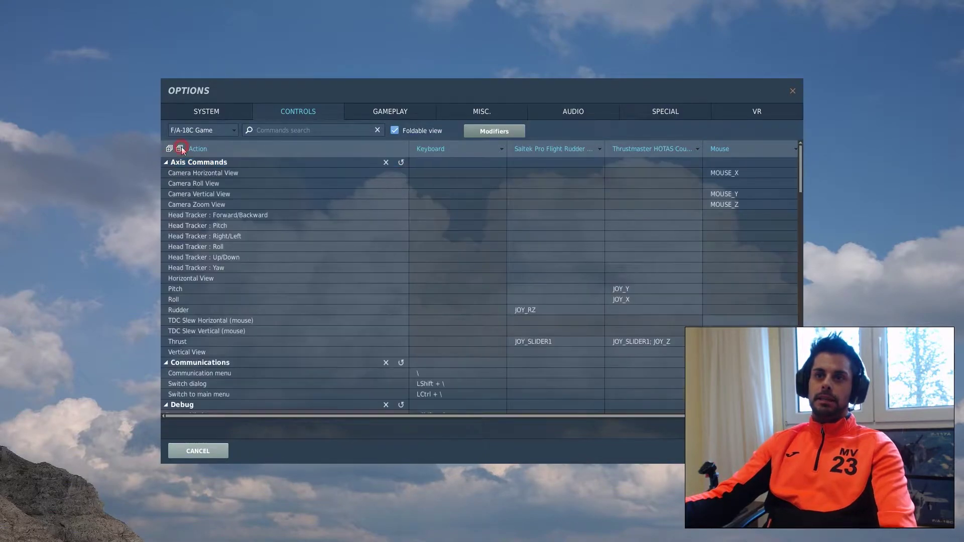
scroll(254, 267, down, 10)
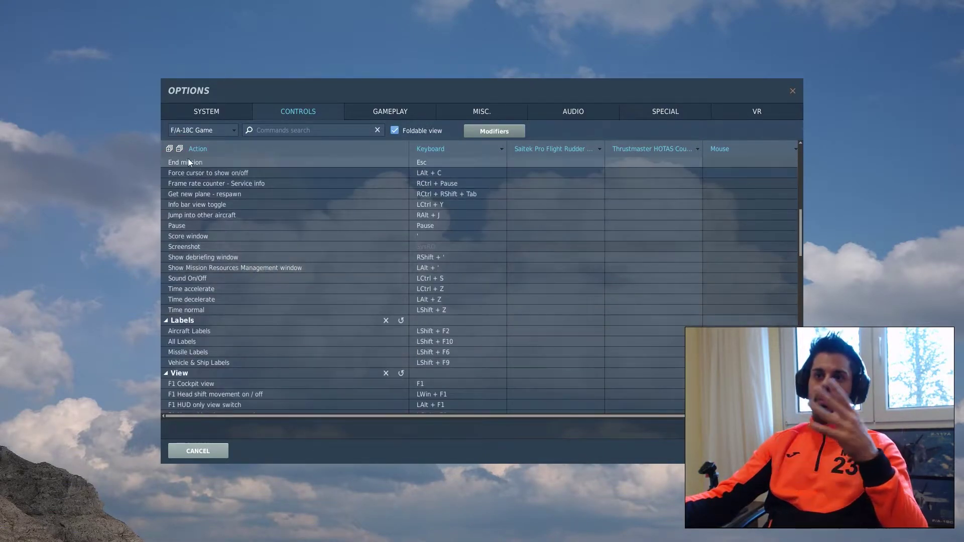
Collapse all categories and run the clearing of Axis Commands assignments without selecting any device.
click(168, 149)
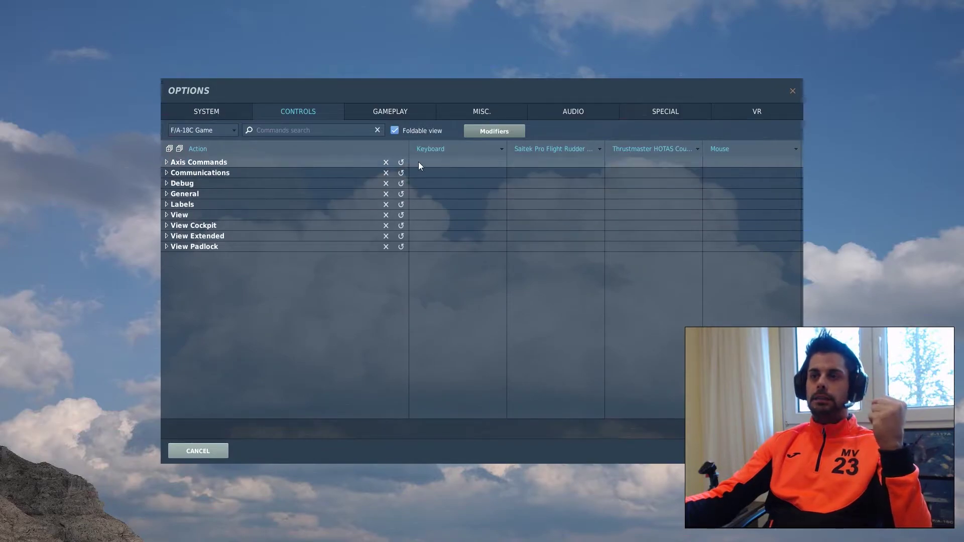
click(386, 164)
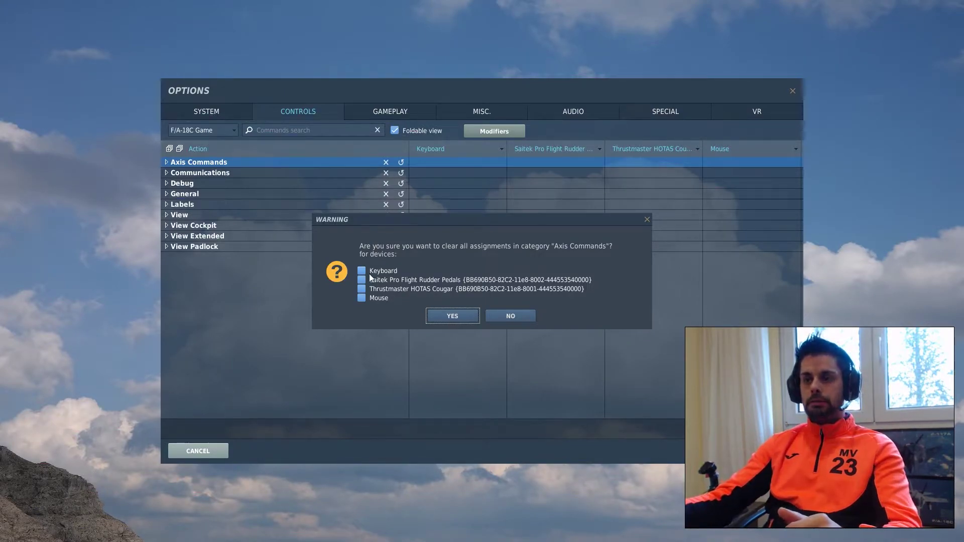
click(452, 316)
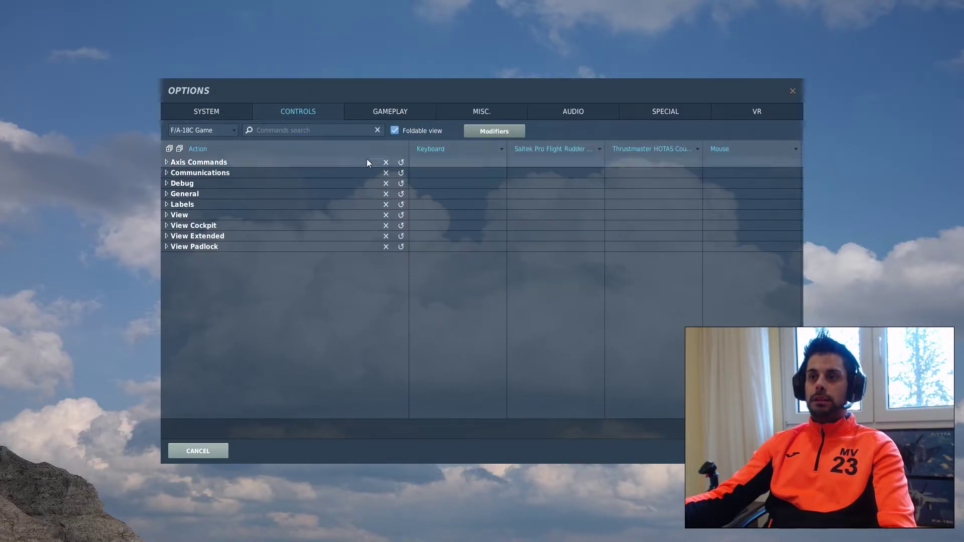
Turn off foldable view and clear all assignments for the Saitek Pro Flight Rudder Pedals.
click(435, 132)
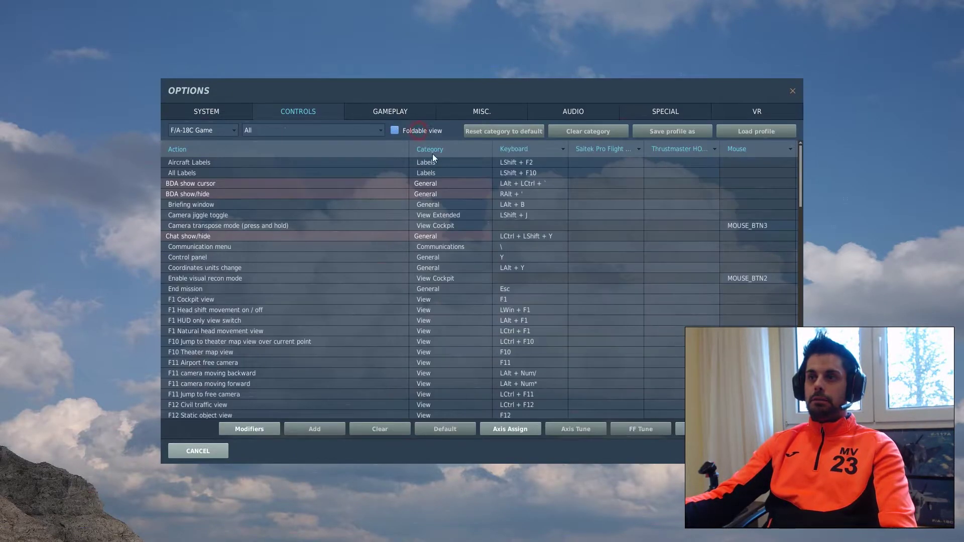
click(604, 164)
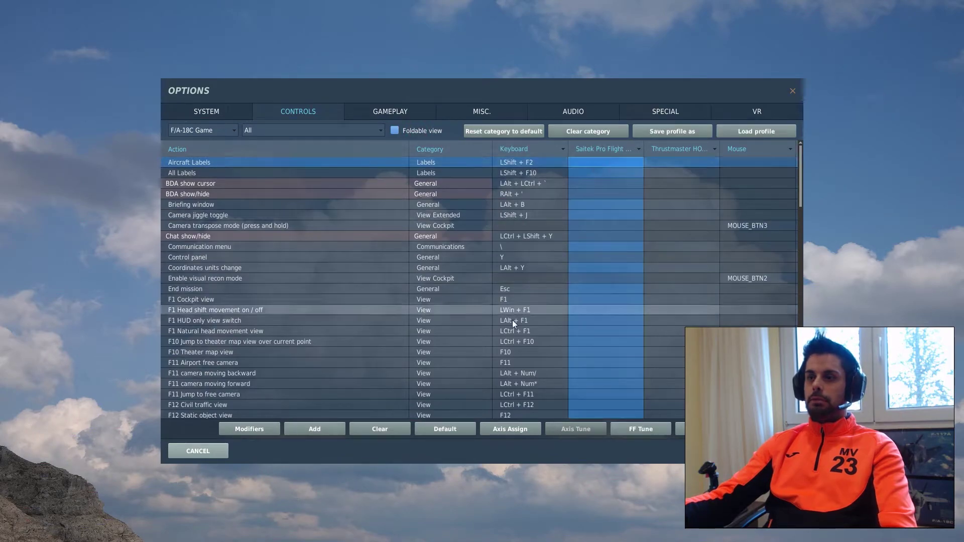
click(592, 131)
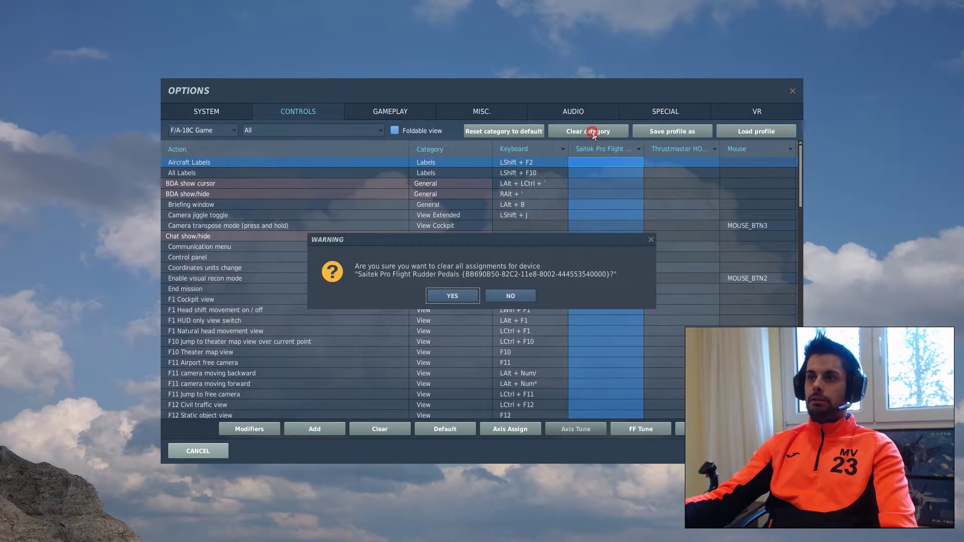
click(453, 296)
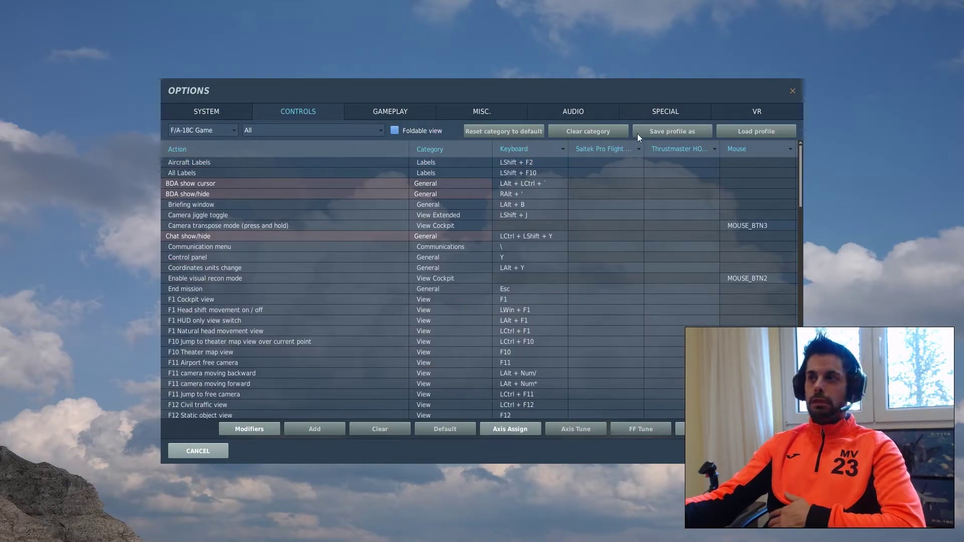
Compare the foldable and plain layouts of the command list, briefly expanding the General category.
click(395, 130)
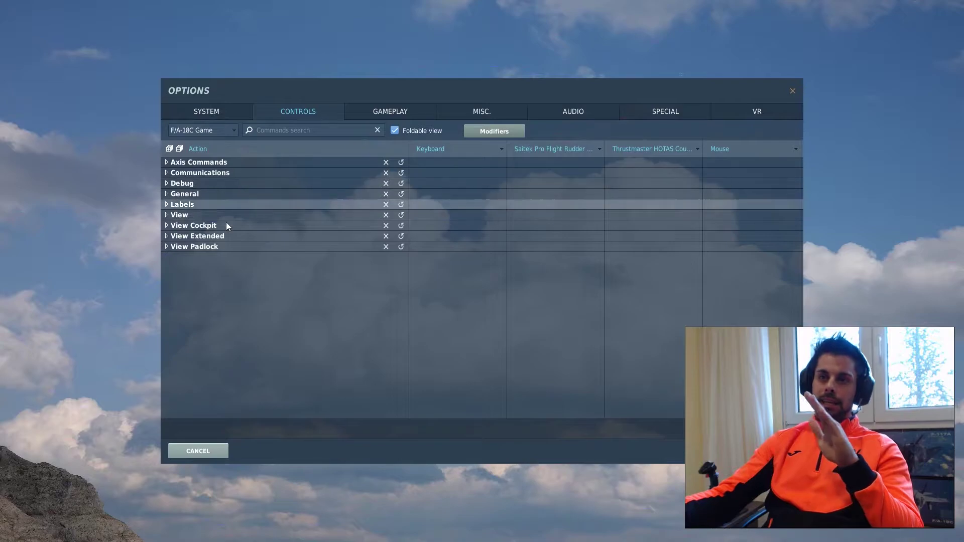
click(395, 130)
scroll(316, 304, down, 5)
click(395, 130)
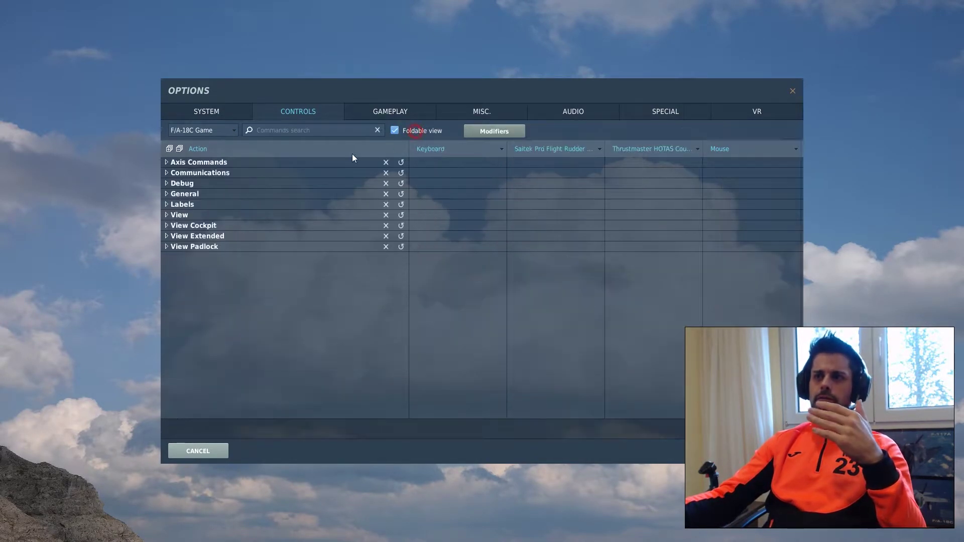
click(167, 194)
click(167, 194)
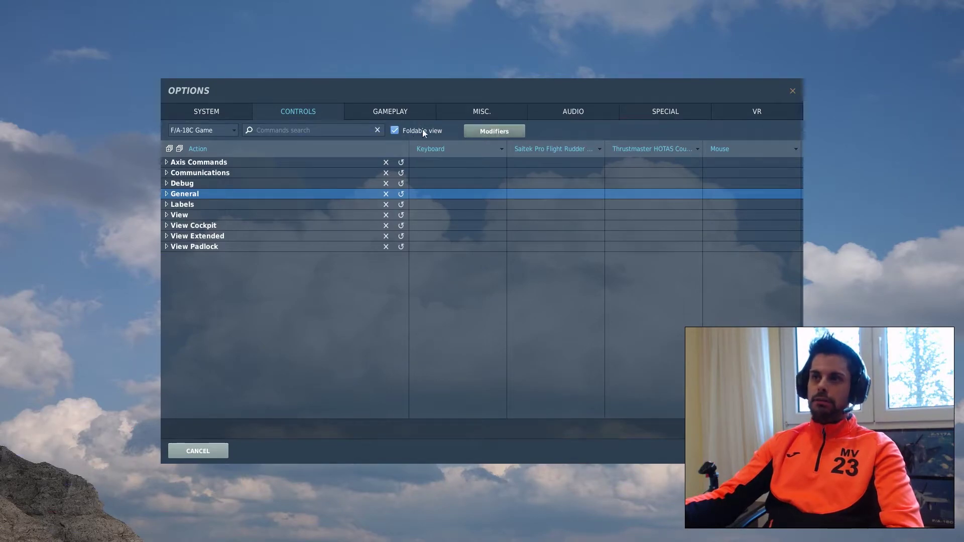
click(395, 130)
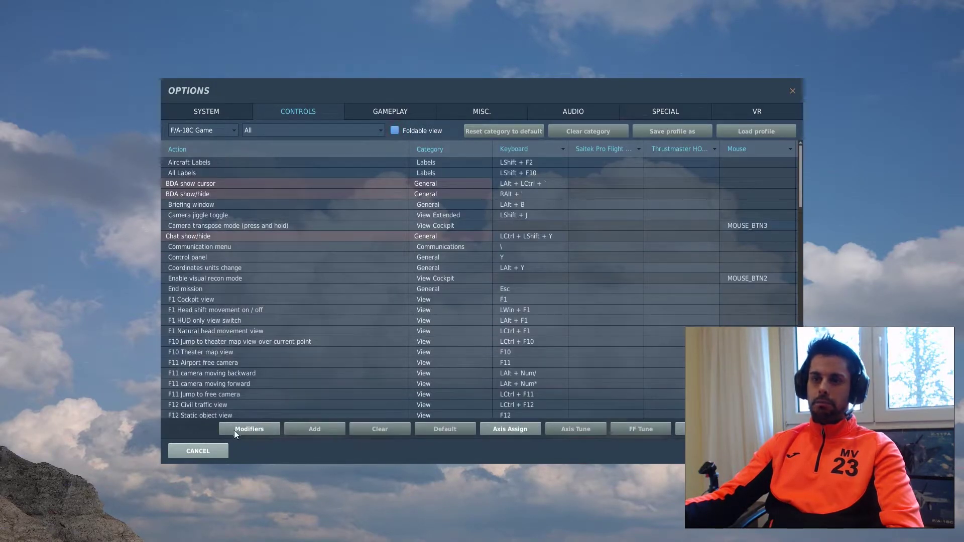
click(394, 131)
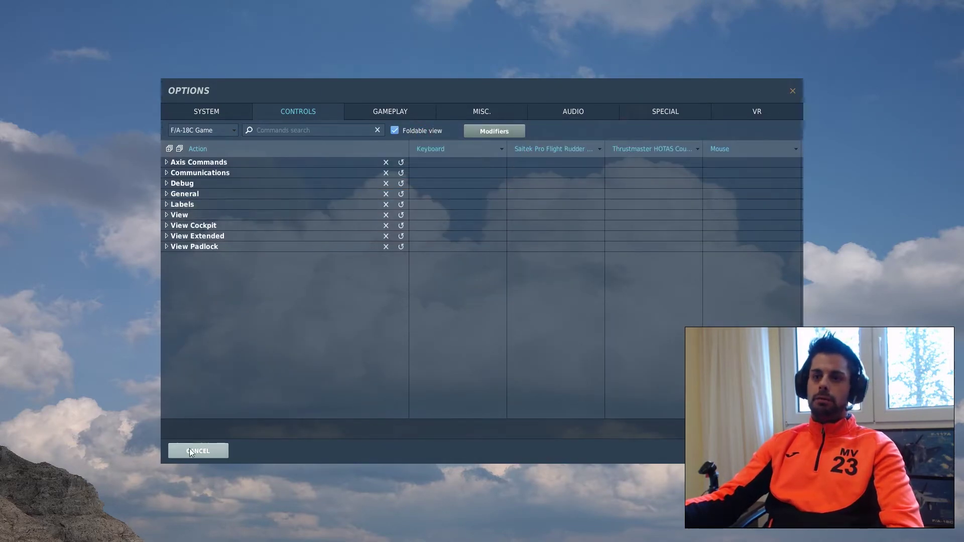
click(394, 131)
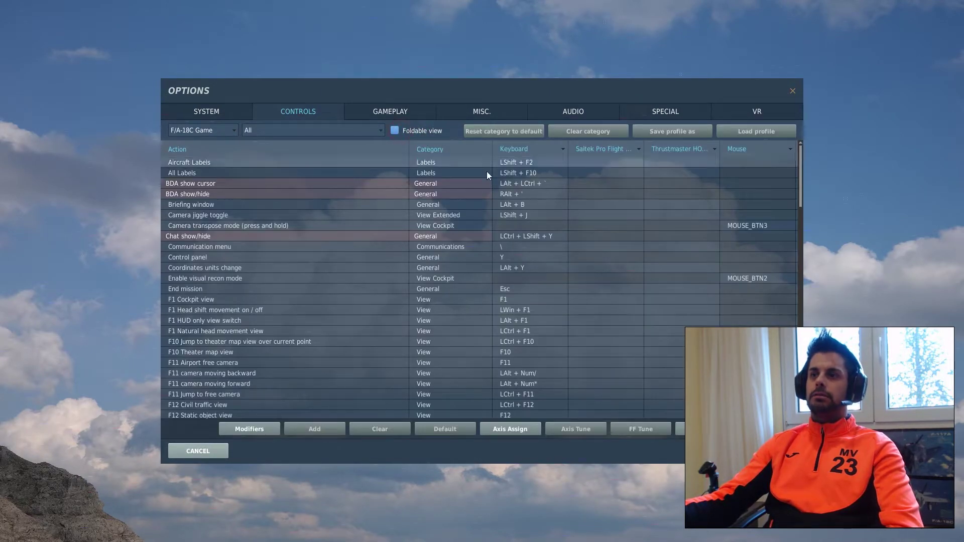
Try adding an assignment with the LCtrl modifier to Briefing window for the Saitek rudder pedals, and discard it.
double_click(610, 207)
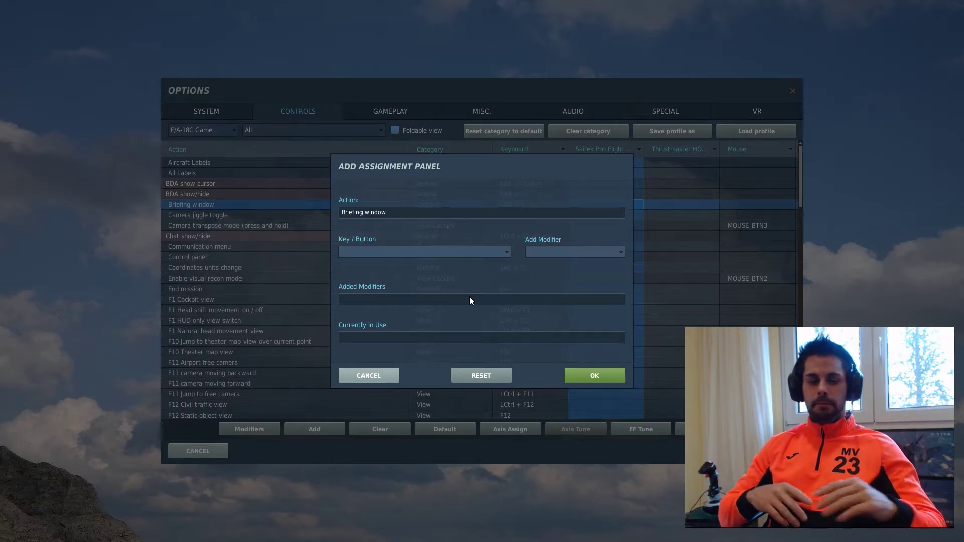
key(ctrl)
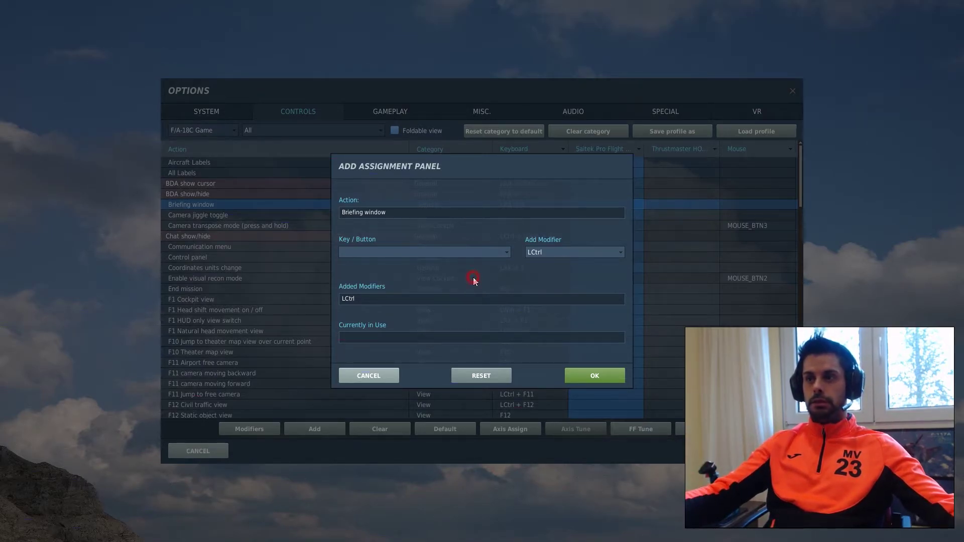
click(369, 376)
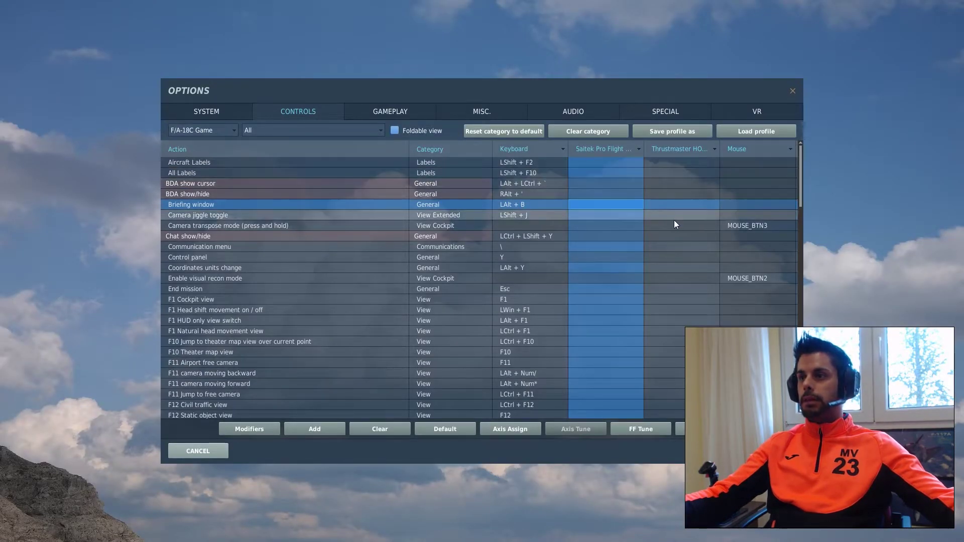
Try assigning JOY_BTN19 with the LCtrl modifier to Briefing window for the Thrustmaster HOTAS Cougar, and discard it.
click(680, 205)
double_click(681, 206)
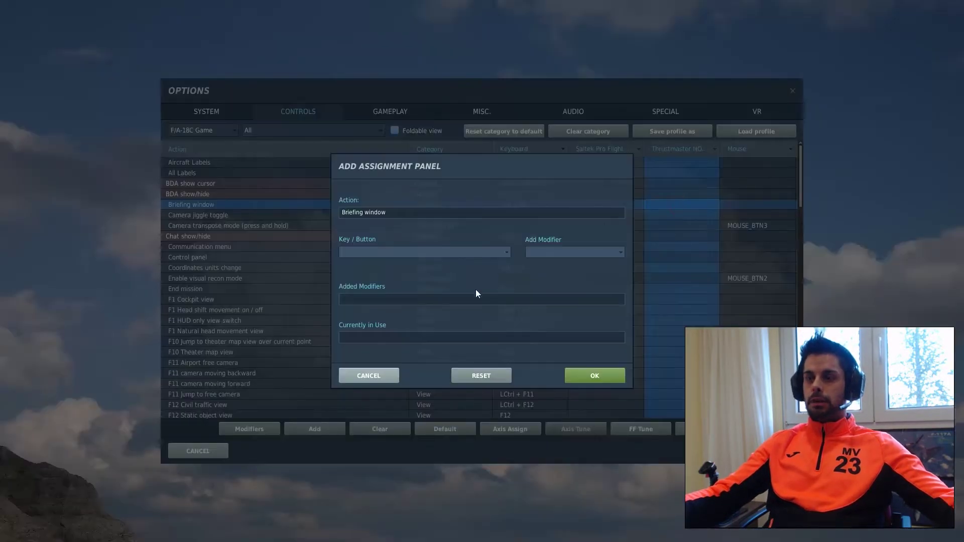
key(ctrl)
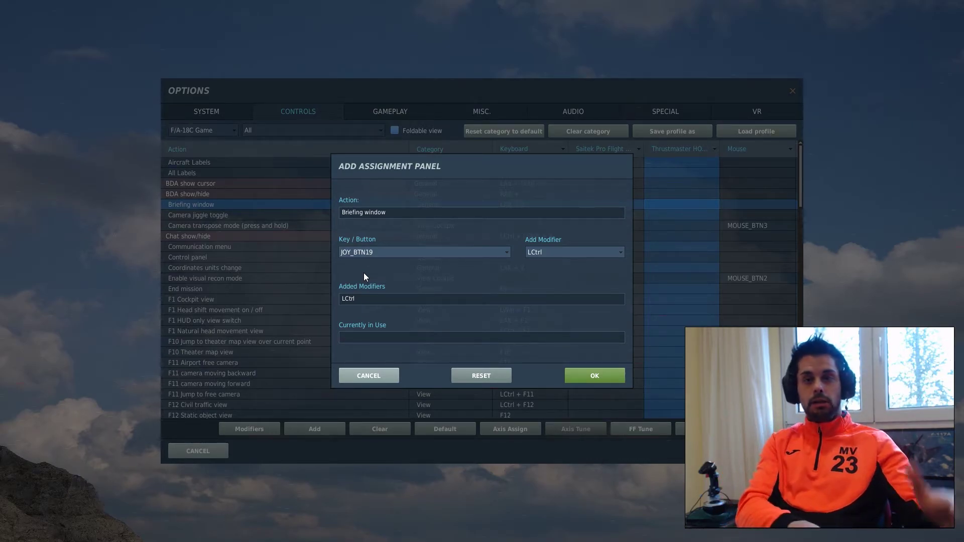
click(372, 378)
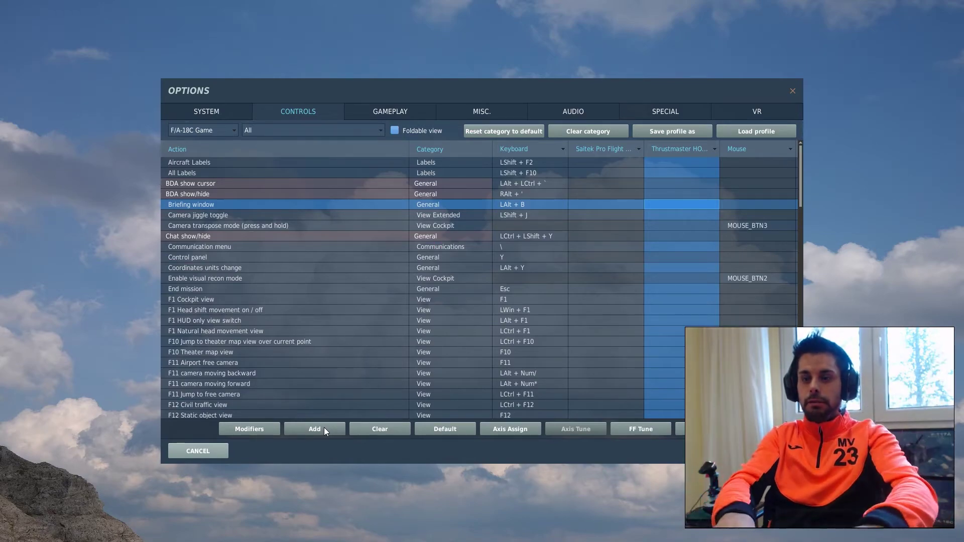
Add JOY_BTN19 of the Thrustmaster HOTAS Cougar to the list of modifiers.
click(259, 429)
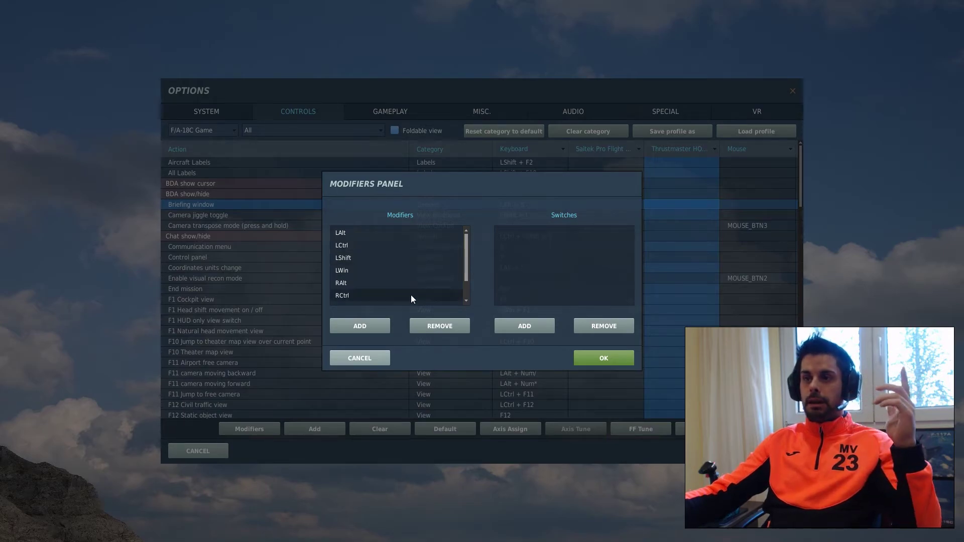
click(360, 326)
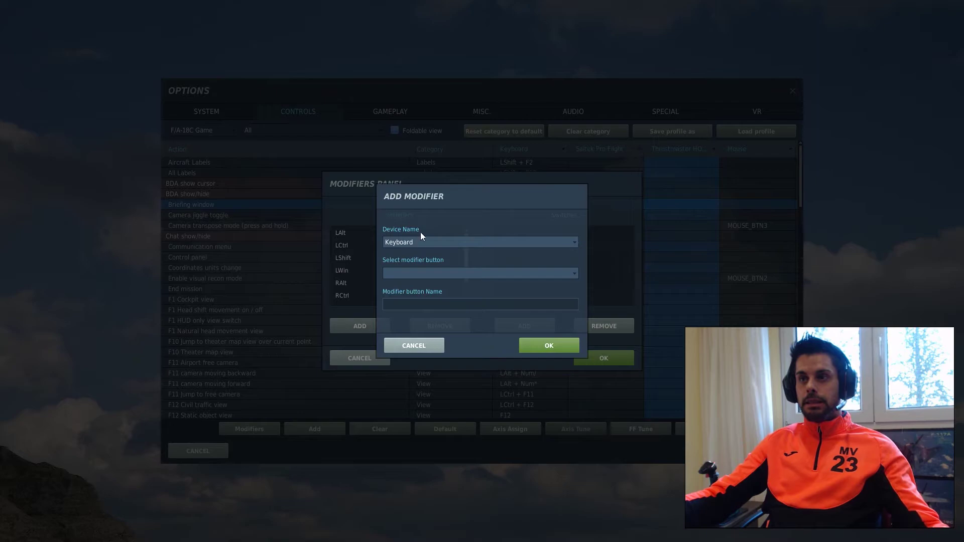
click(448, 243)
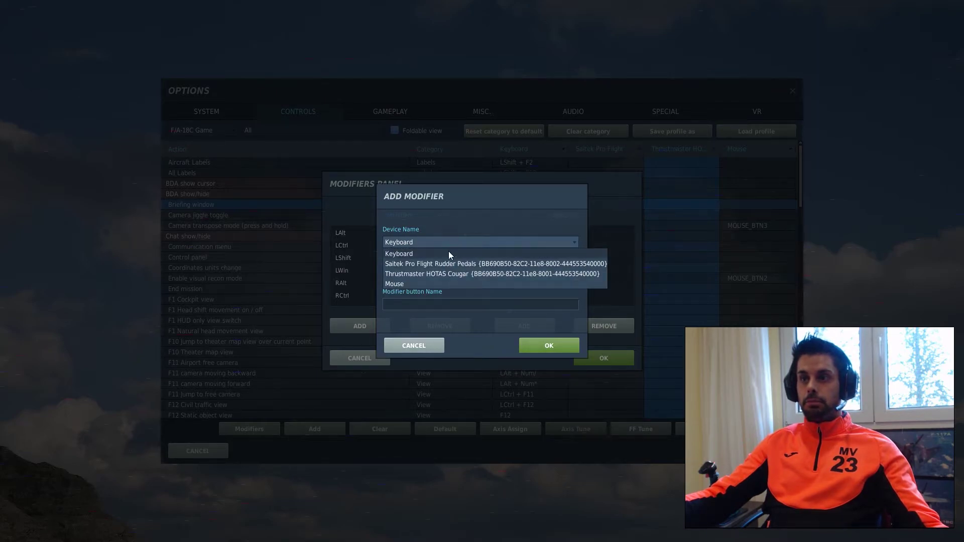
click(427, 275)
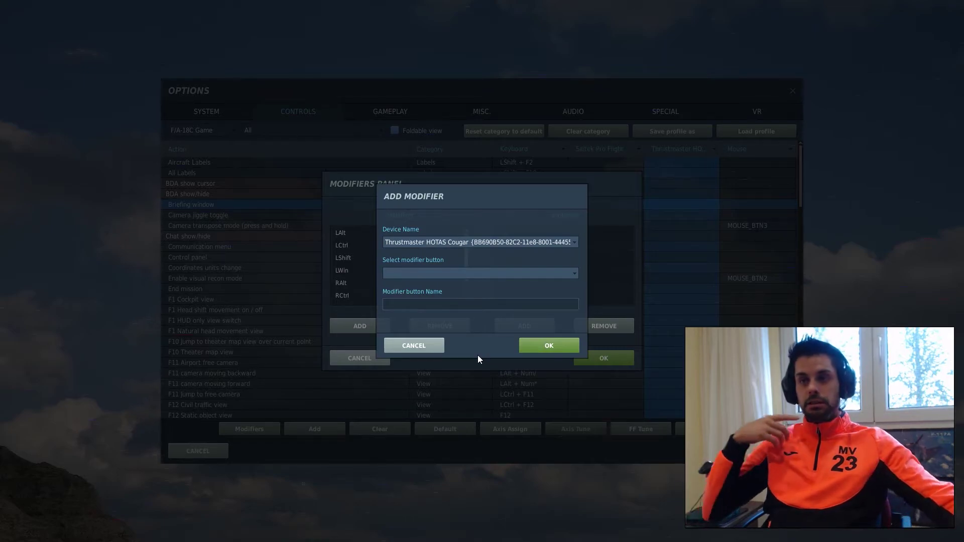
click(544, 346)
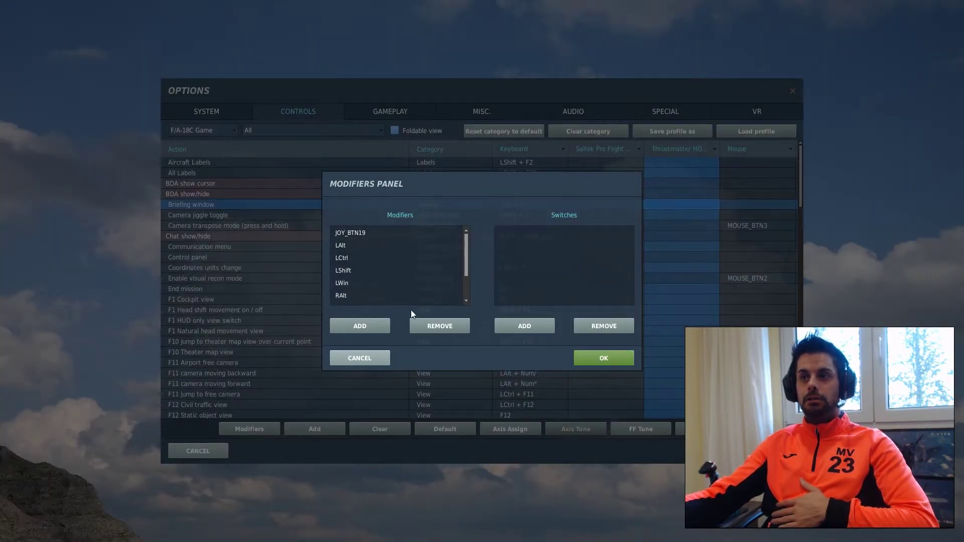
click(595, 357)
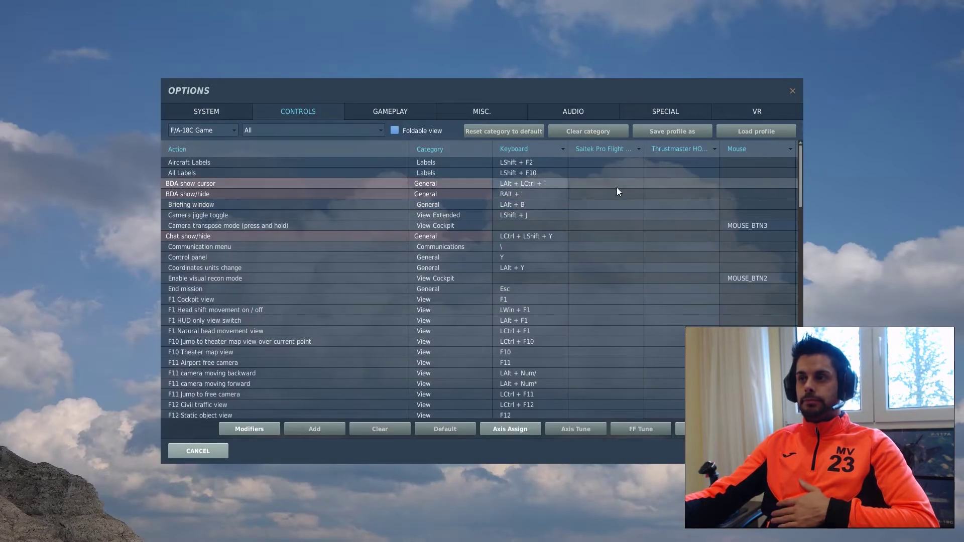
Try the JOY_BTN19 modifier on Camera jiggle toggle for the Saitek pedals, then with JOY_BTN24 for the Thrustmaster, discarding both.
double_click(596, 215)
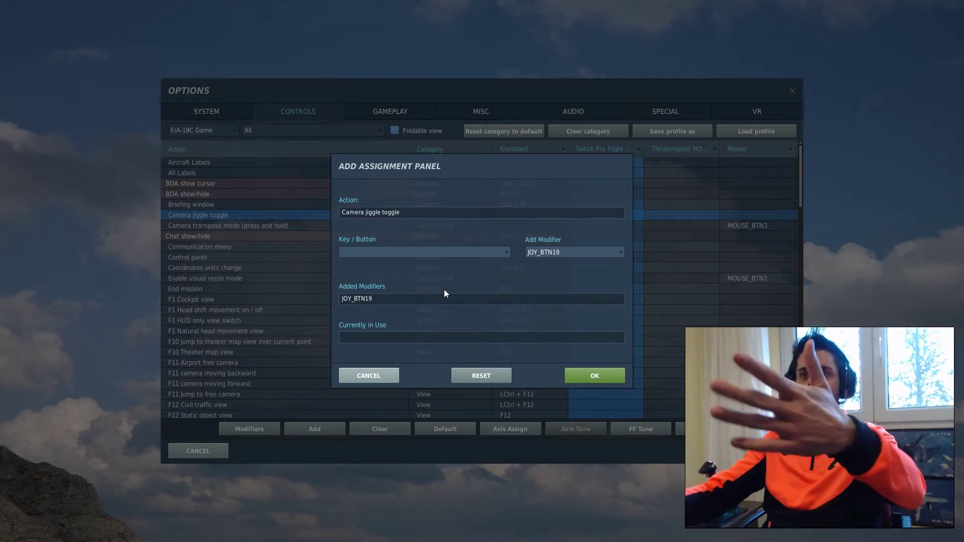
click(374, 377)
click(676, 216)
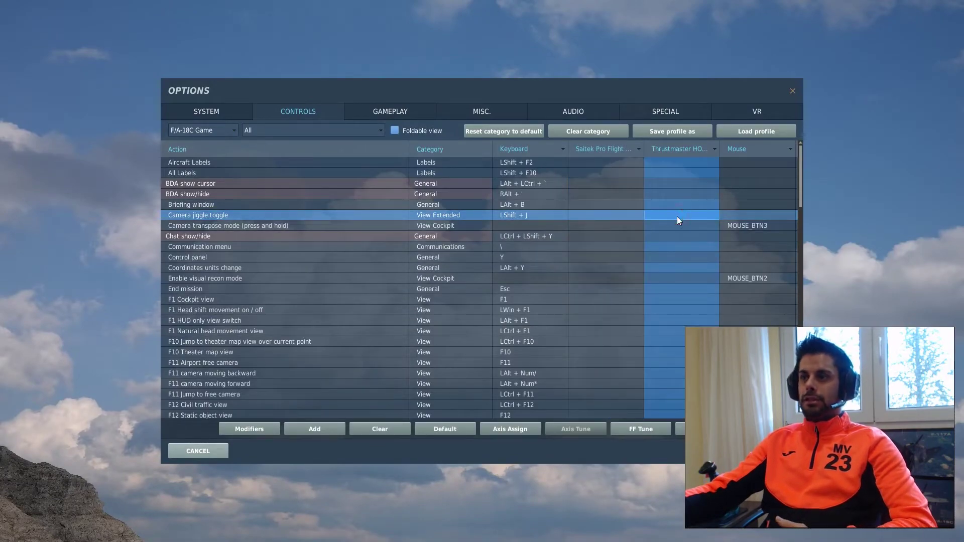
double_click(677, 216)
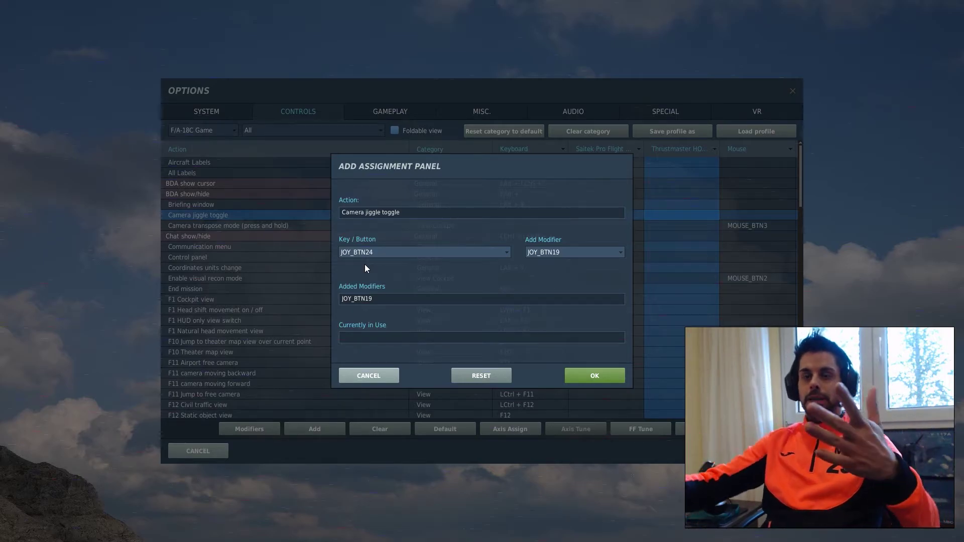
click(374, 377)
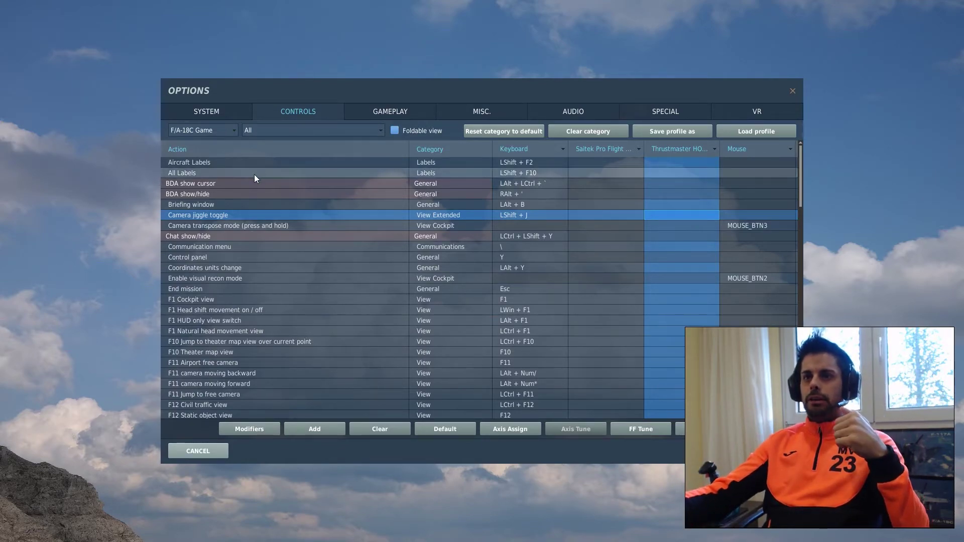
Switch the command list to foldable view and disable Unrestricted SATNAV in the gameplay options.
click(186, 174)
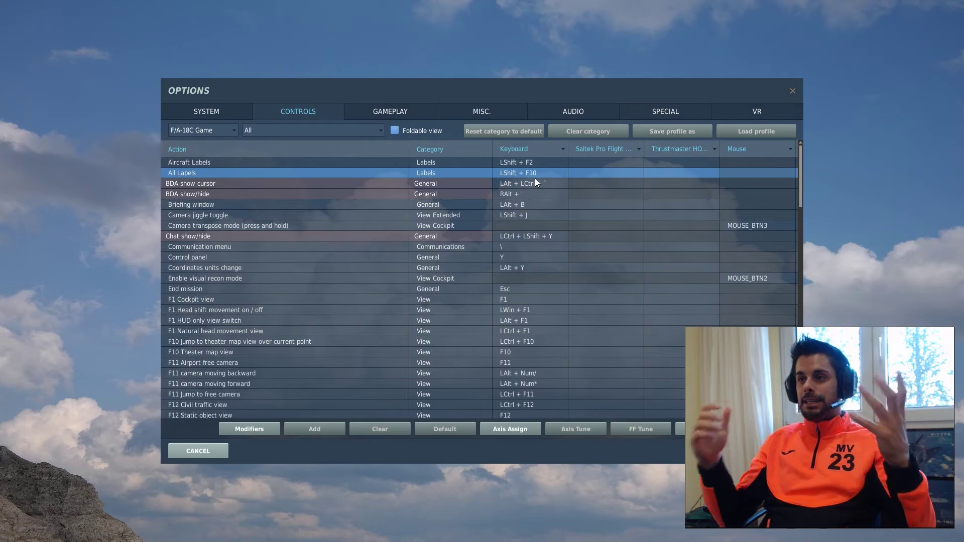
click(398, 130)
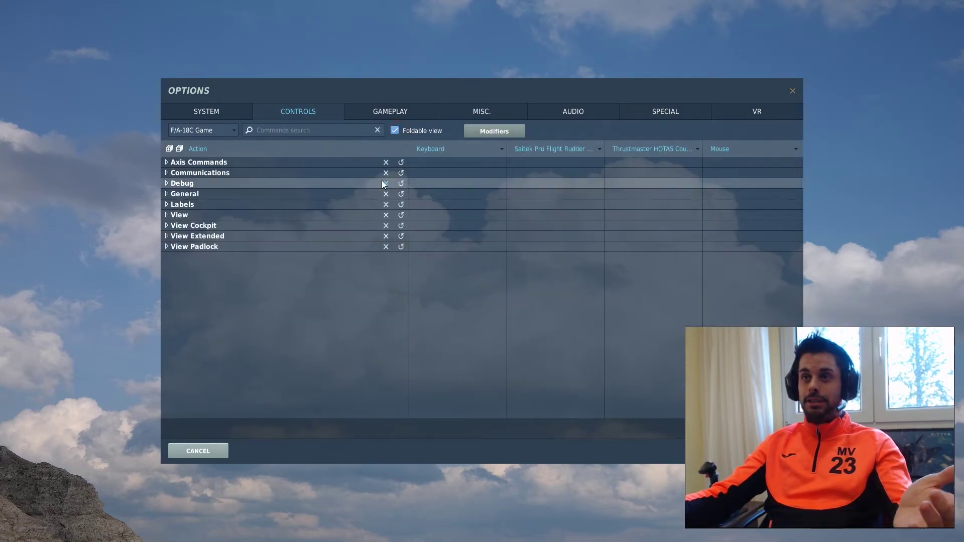
click(400, 112)
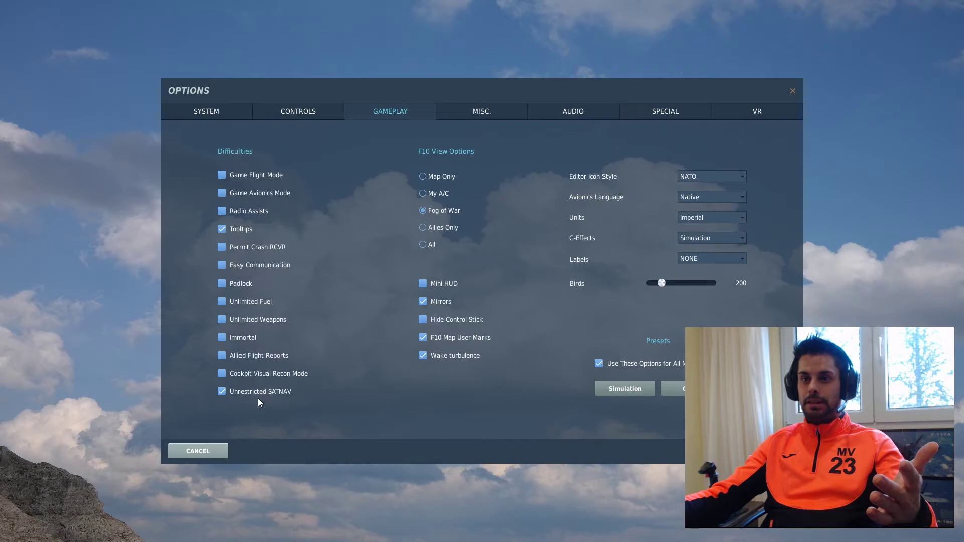
mouse_move(222, 393)
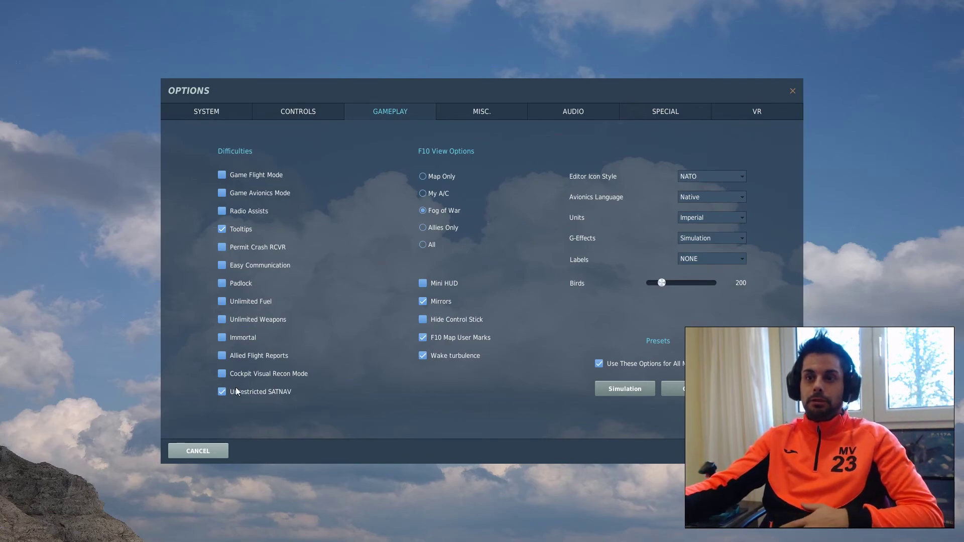
click(222, 395)
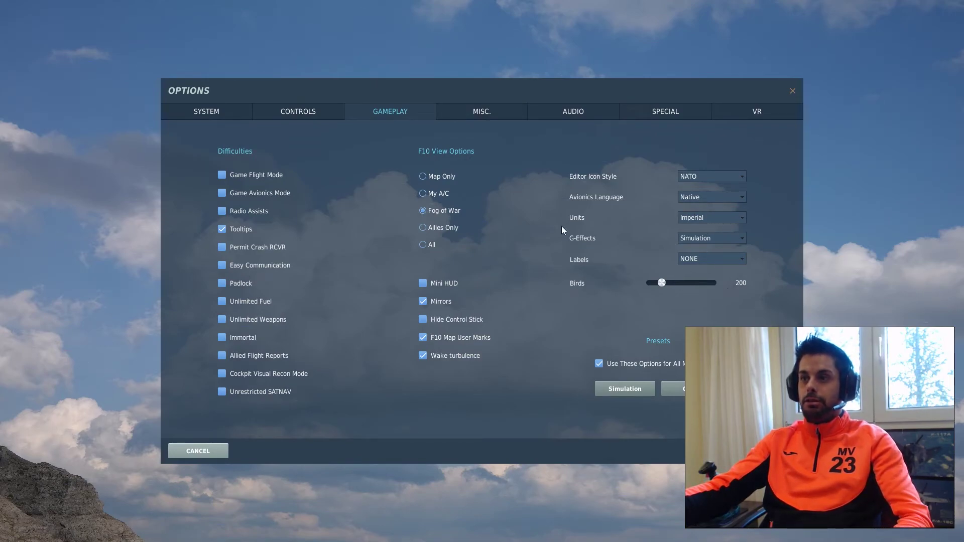
Examine the miscellaneous, audio, special and VR options, including the module settings for the A-10C and C-101EB.
click(478, 110)
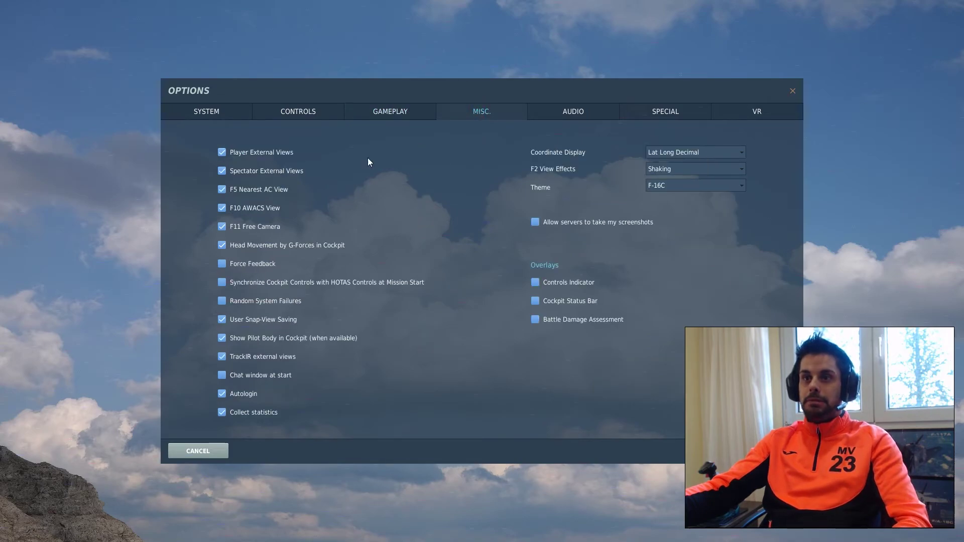
click(572, 113)
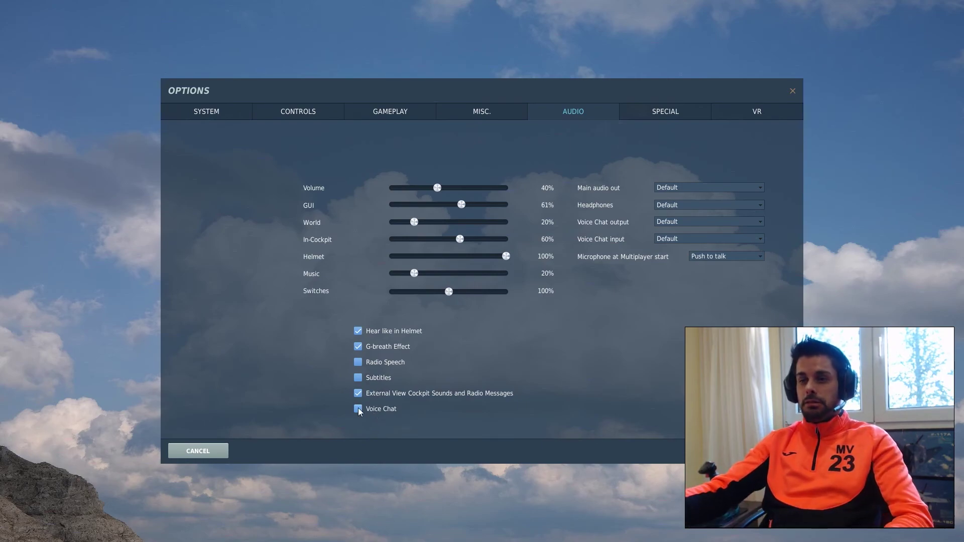
click(664, 112)
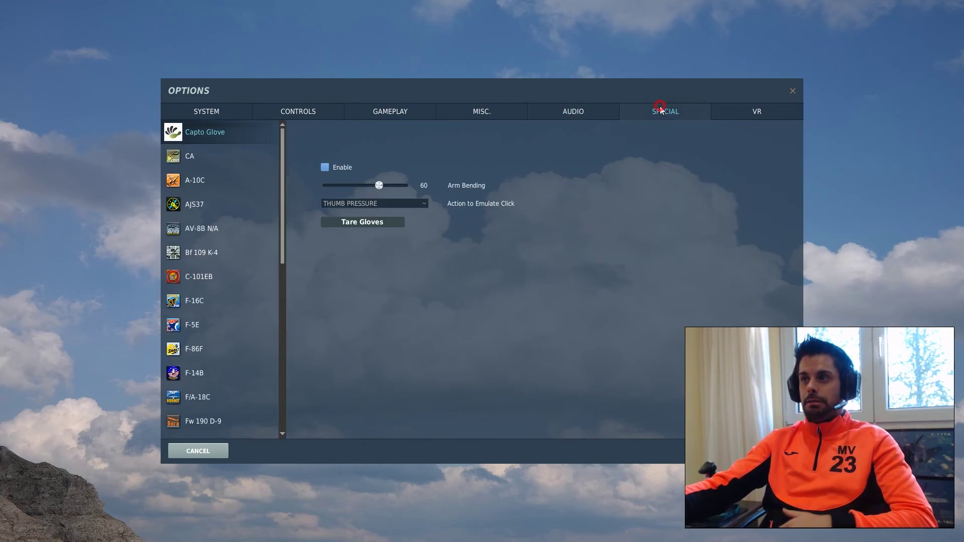
scroll(243, 259, down, 5)
scroll(245, 275, up, 5)
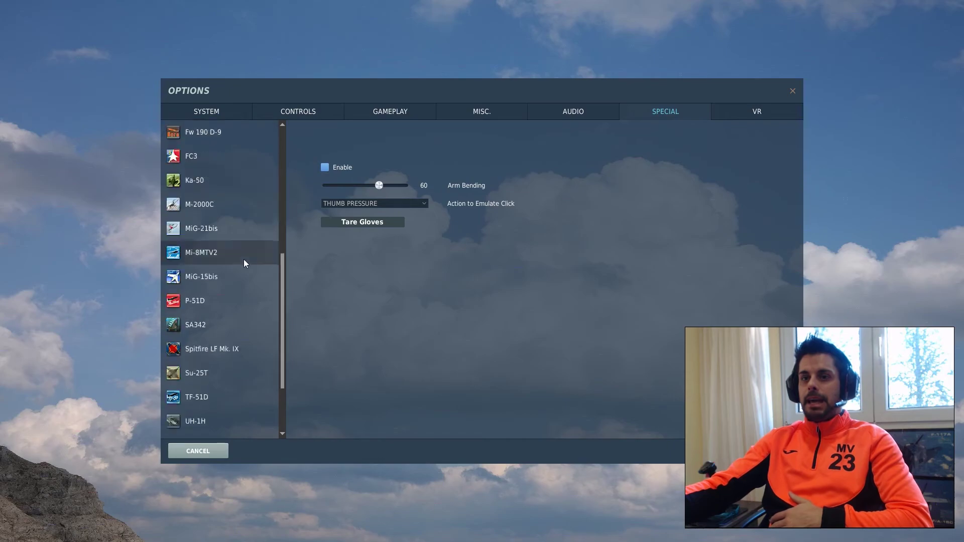
click(228, 182)
click(220, 275)
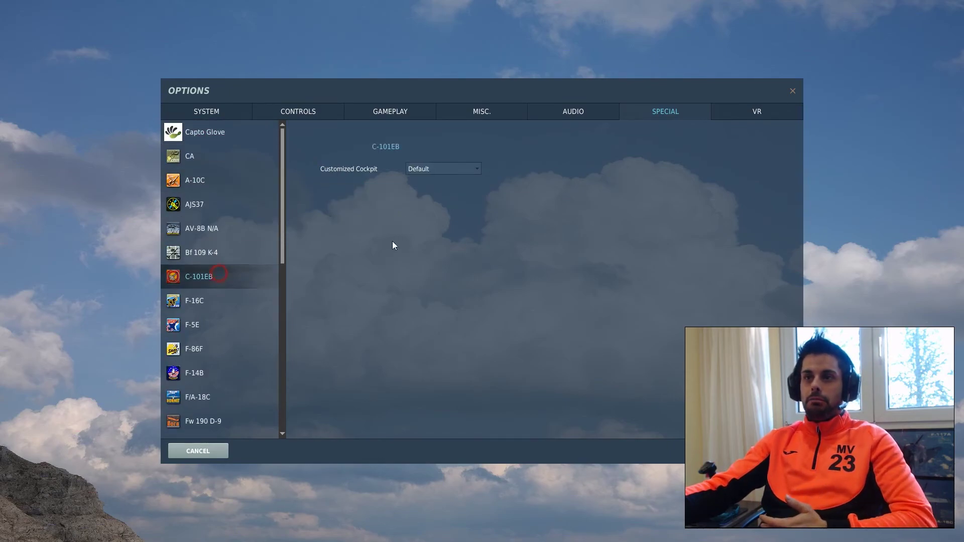
click(734, 107)
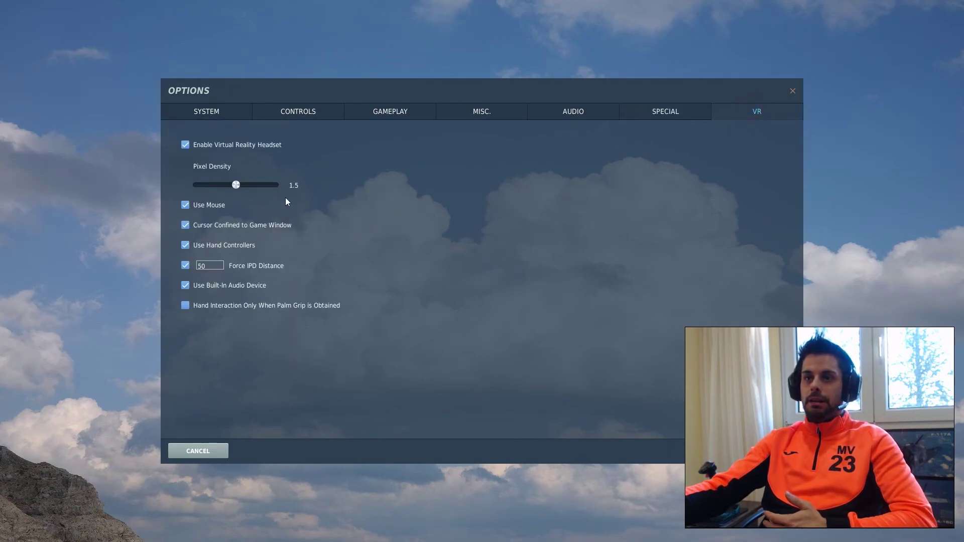